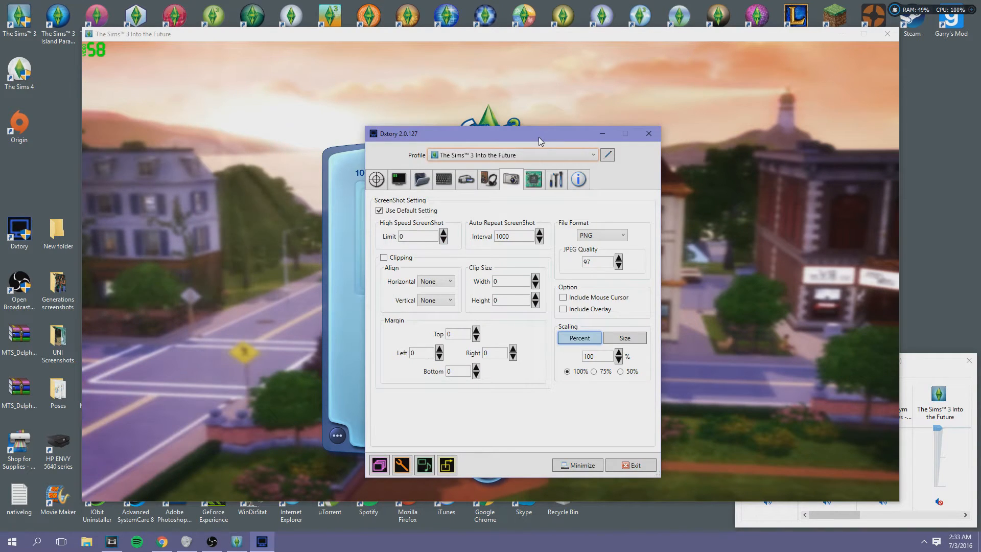
- Review the overlay's frame-rate display options and recording status colors
{"action": "left_click", "coordinate": [397, 180]}
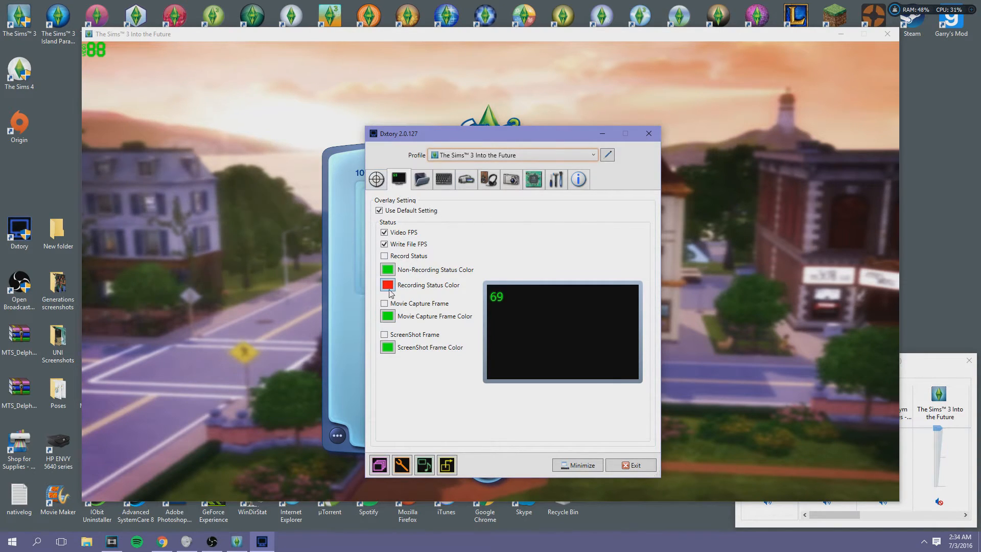
{"action": "left_click", "coordinate": [420, 287]}
{"action": "left_click", "coordinate": [474, 241]}
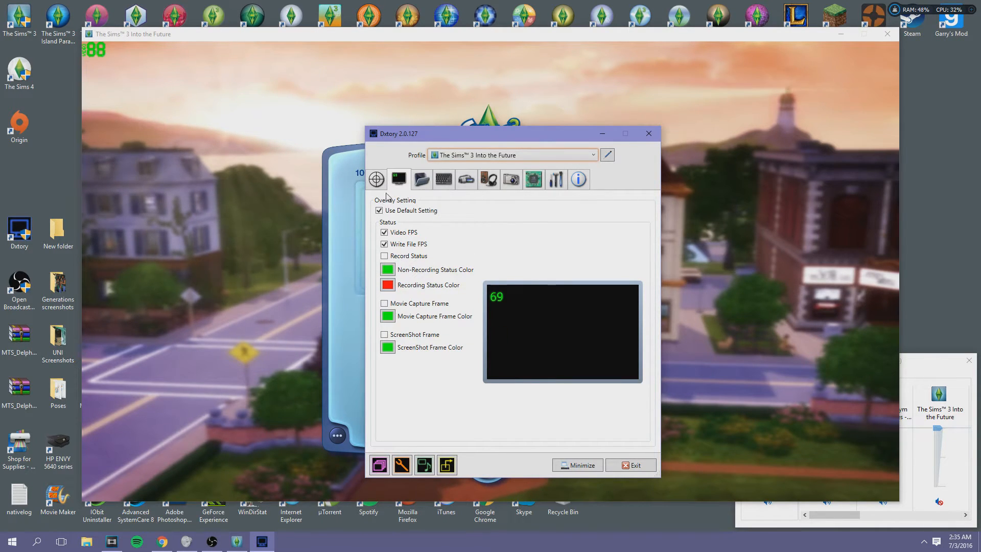
- Check the movie save folder setting and inspect the contents of the desktop folder named New folder
{"action": "left_click", "coordinate": [421, 185]}
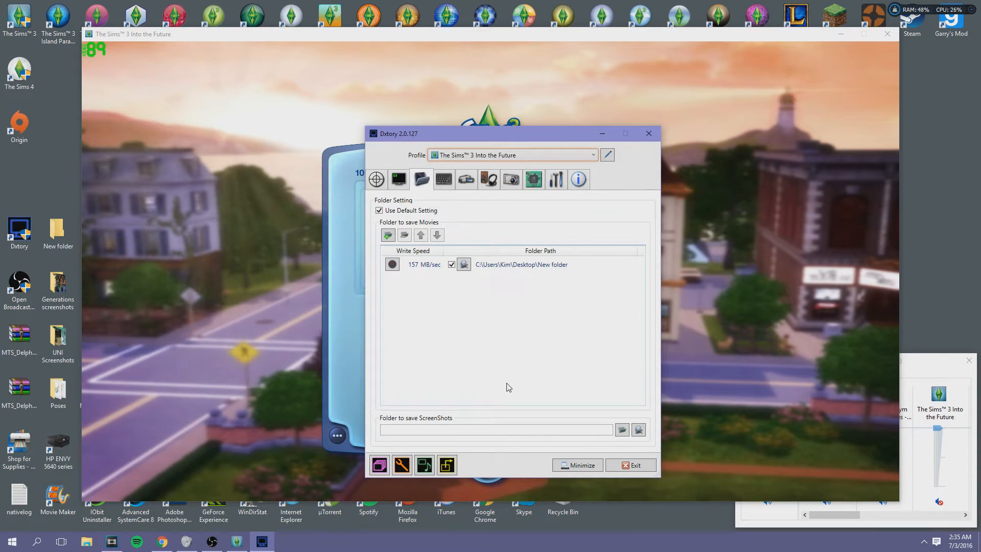
{"action": "double_click", "coordinate": [66, 238]}
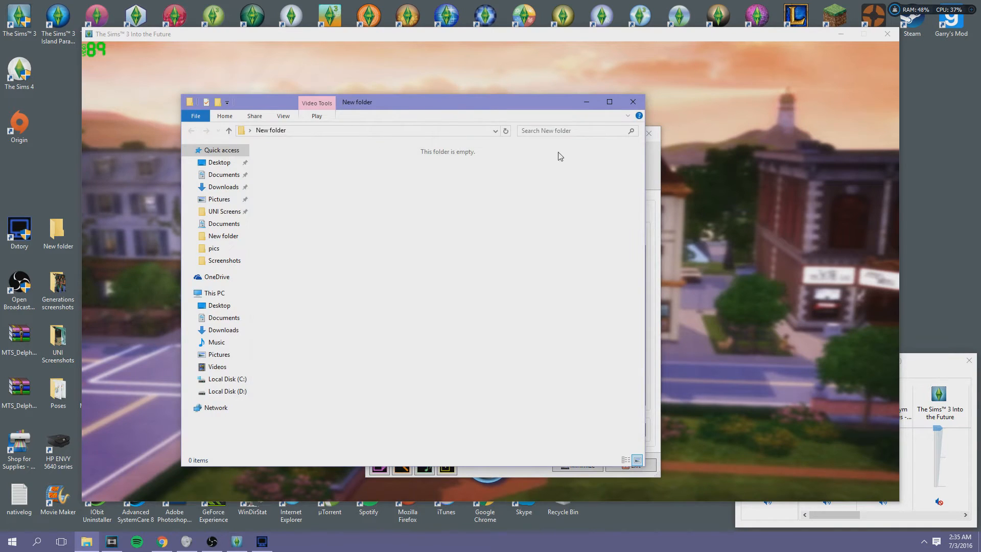
{"action": "left_click", "coordinate": [632, 102]}
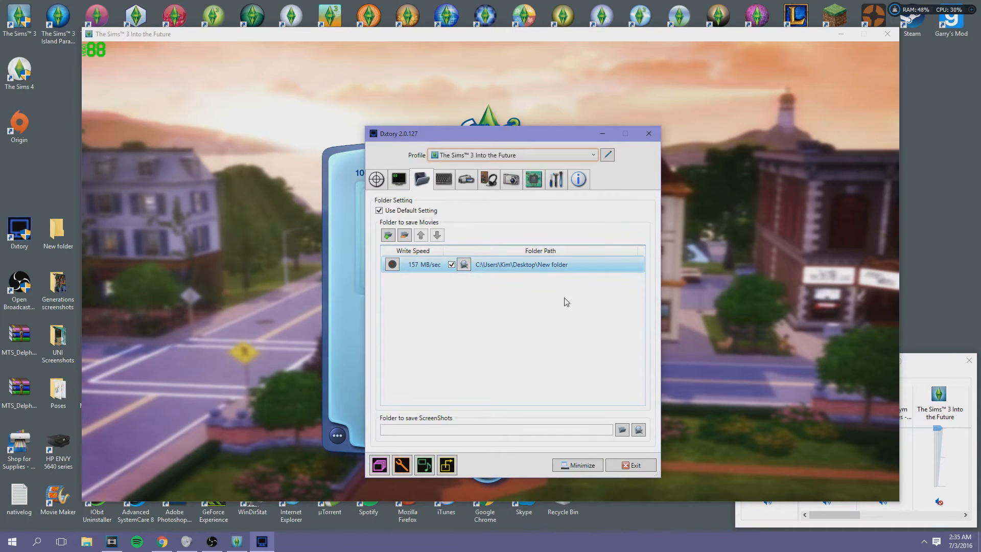
- Benchmark the movie save folder's write speed with a 1000 MB write size and accept the result
{"action": "left_click", "coordinate": [393, 265]}
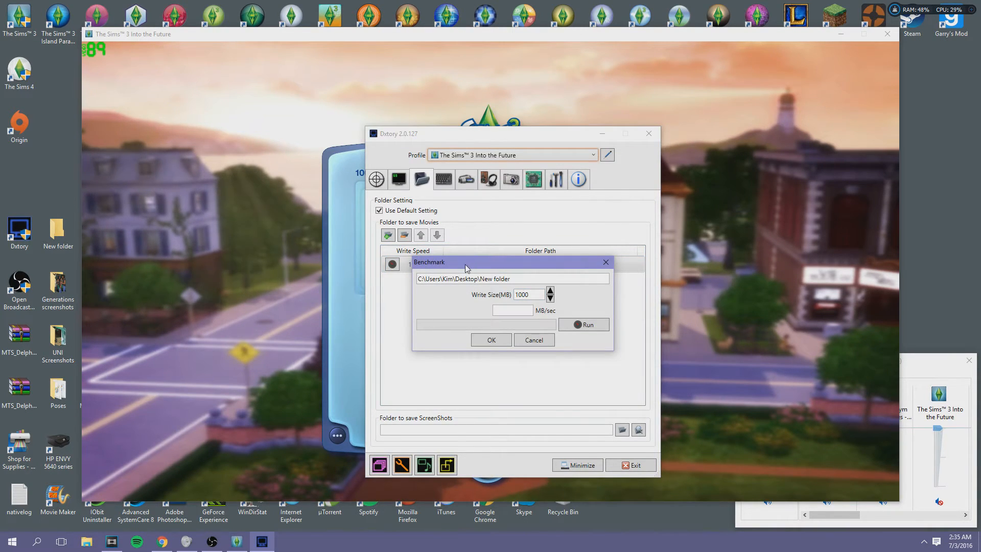
{"action": "left_click", "coordinate": [581, 325]}
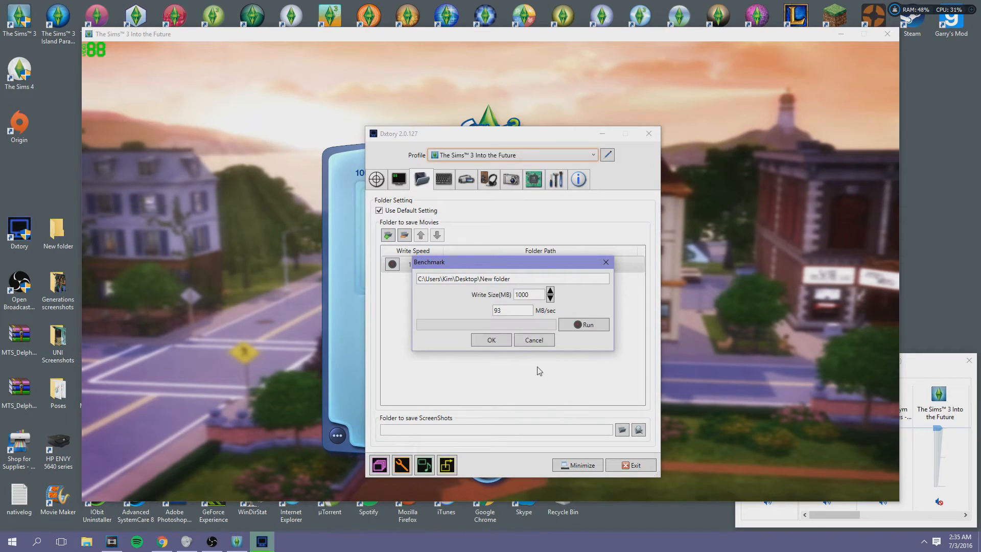
{"action": "left_click", "coordinate": [494, 339]}
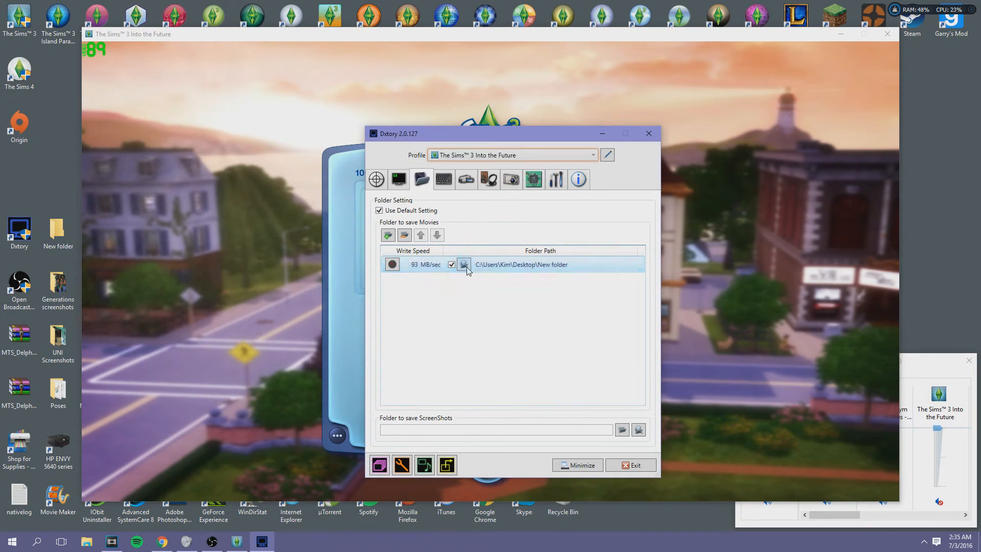
- Assign F9 as the hotkey for starting and stopping movie capture
{"action": "left_click", "coordinate": [444, 179]}
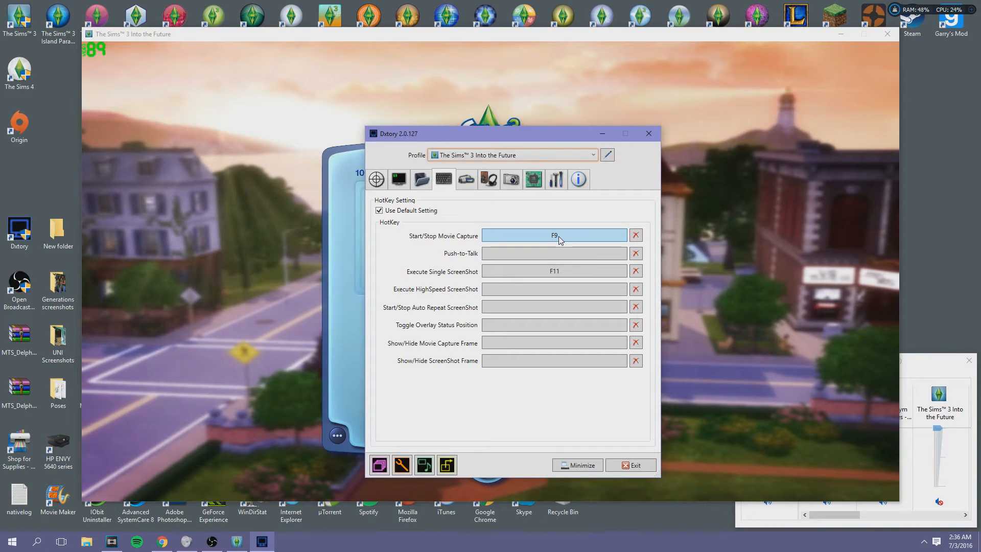
{"action": "left_click", "coordinate": [559, 239]}
{"action": "key", "text": "F9"}
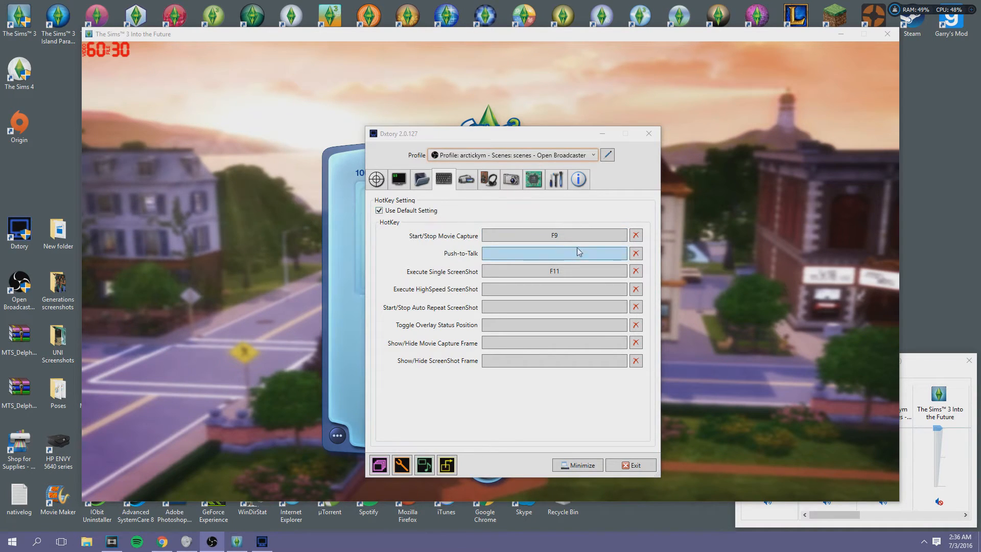
- Choose Lagarith Lossless Codec as the video codec for movie capture
{"action": "left_click", "coordinate": [466, 180]}
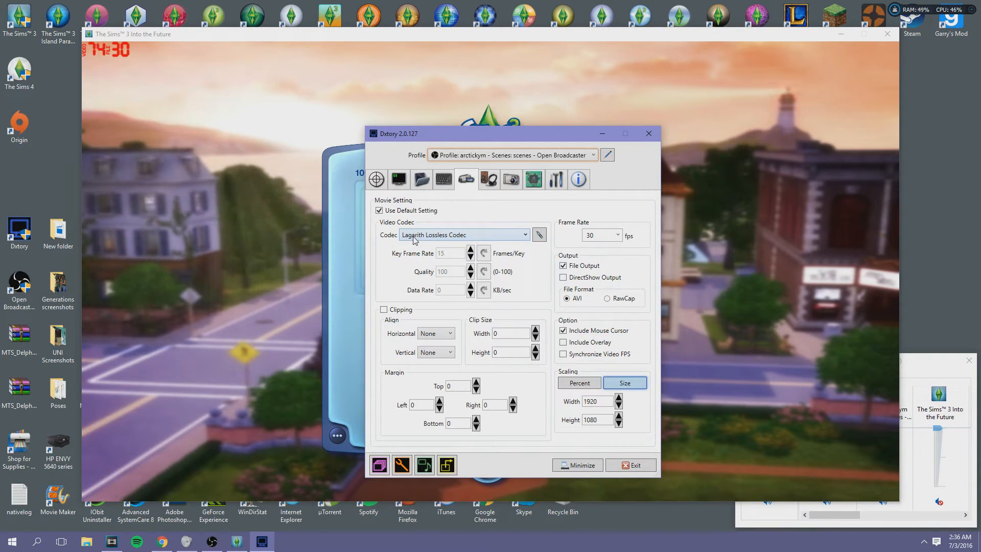
{"action": "left_click", "coordinate": [523, 237]}
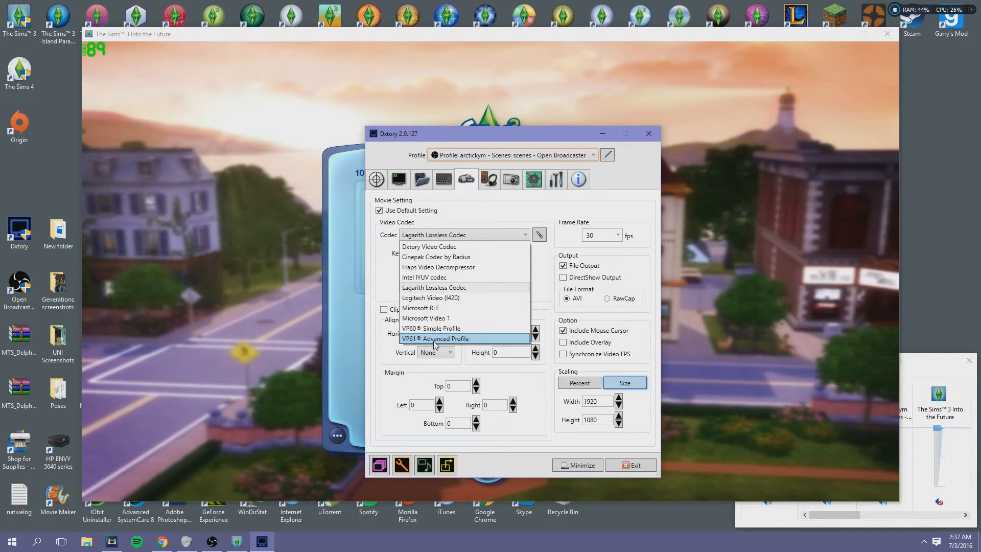
{"action": "left_click", "coordinate": [446, 287]}
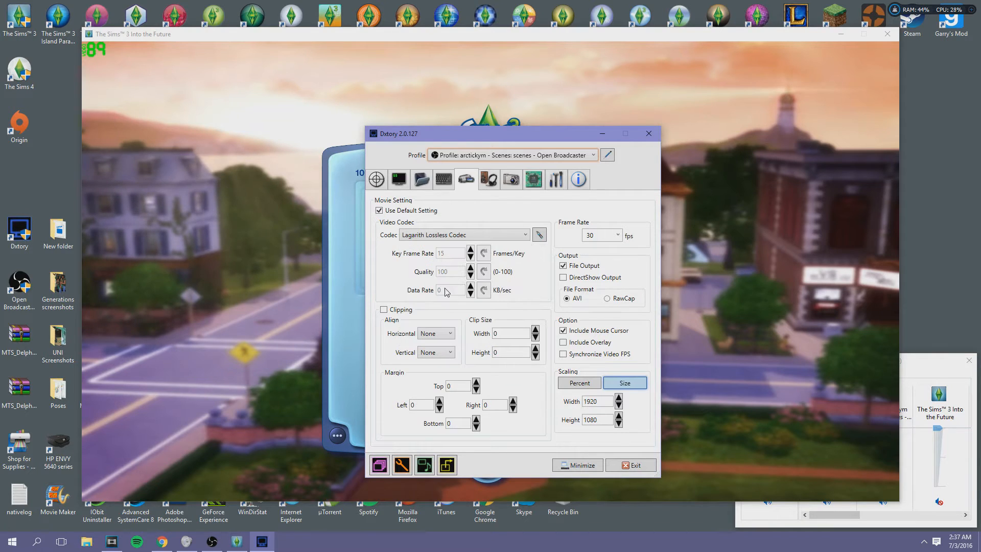
- Configure the Lagarith codec to use YV12 mode and accept its settings
{"action": "left_click", "coordinate": [539, 235]}
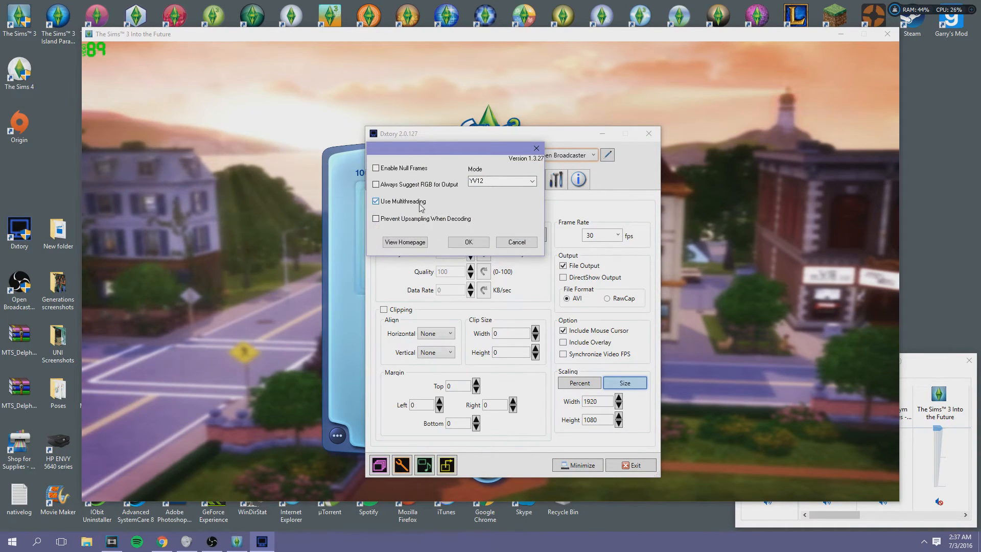
{"action": "left_click", "coordinate": [532, 184]}
{"action": "left_click", "coordinate": [486, 212]}
{"action": "left_click", "coordinate": [464, 241]}
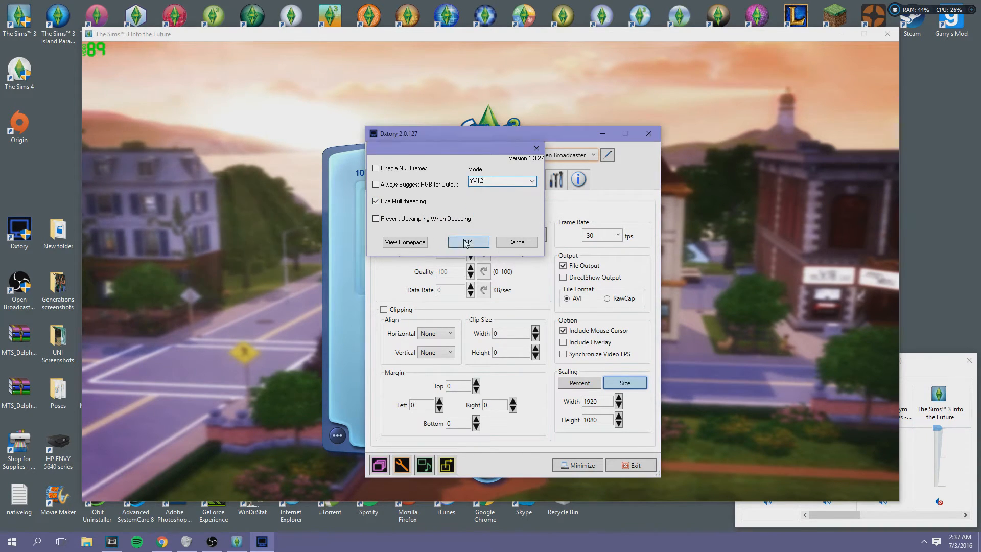
- Set the movie frame rate to 30 fps and check the output scaling width and height
{"action": "left_click", "coordinate": [618, 235]}
{"action": "left_click", "coordinate": [597, 282]}
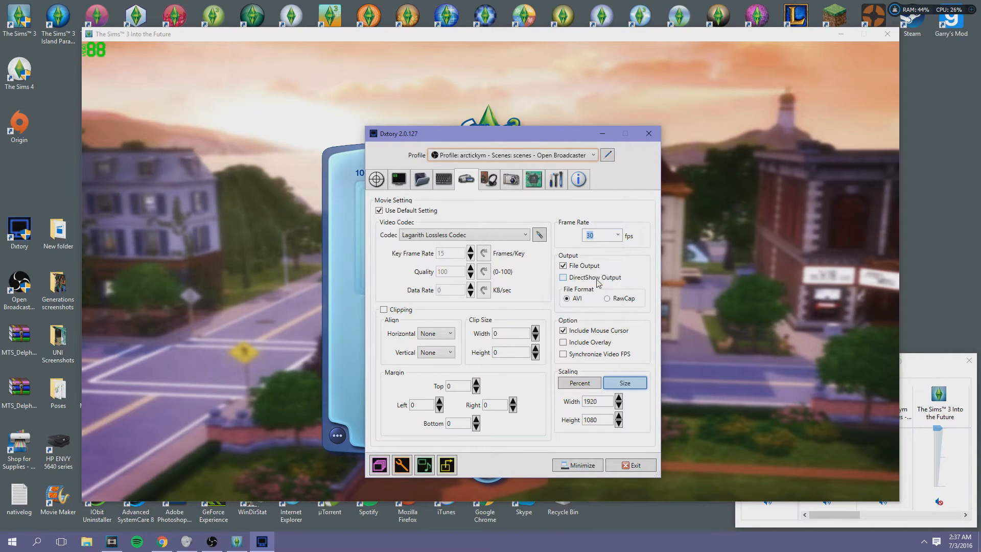
{"action": "left_click", "coordinate": [588, 235]}
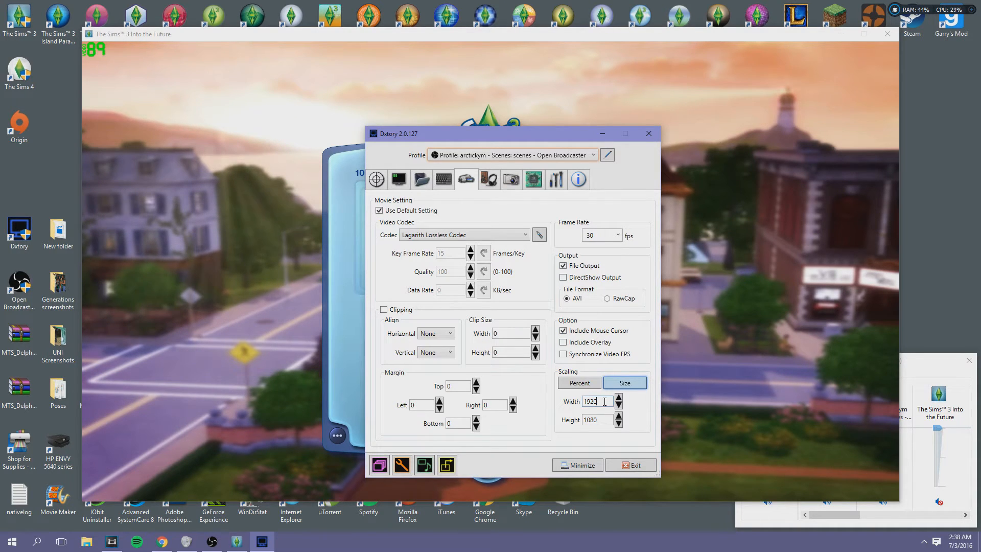
{"action": "left_click", "coordinate": [600, 420]}
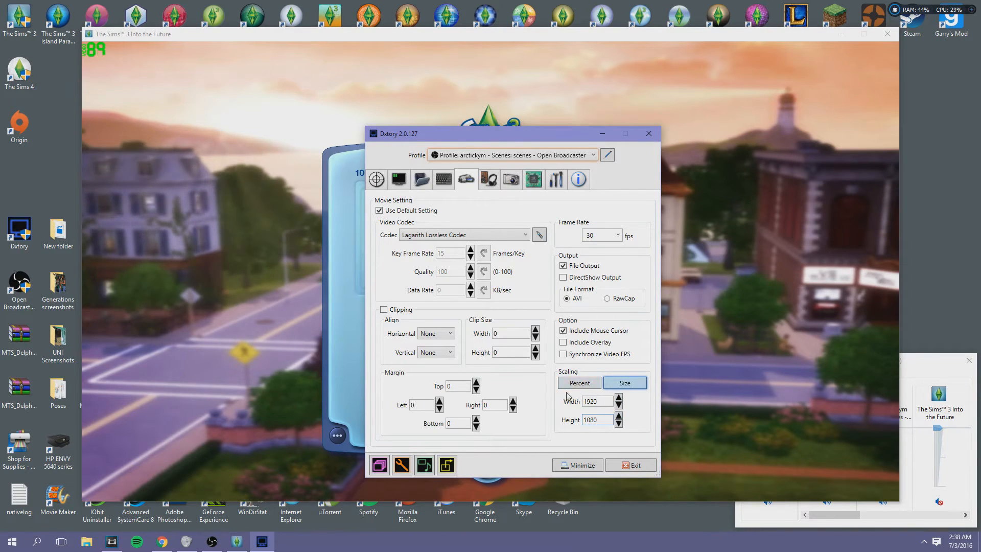
- Set the first audio source's device to Speakers, Realtek High Definition Audio
{"action": "left_click", "coordinate": [487, 180]}
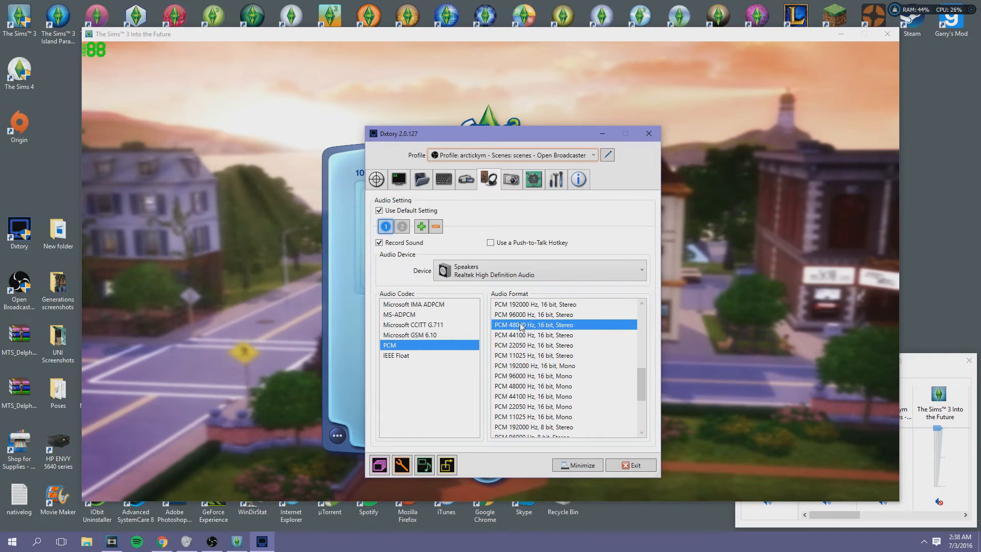
{"action": "left_click", "coordinate": [458, 277]}
{"action": "left_click", "coordinate": [460, 288]}
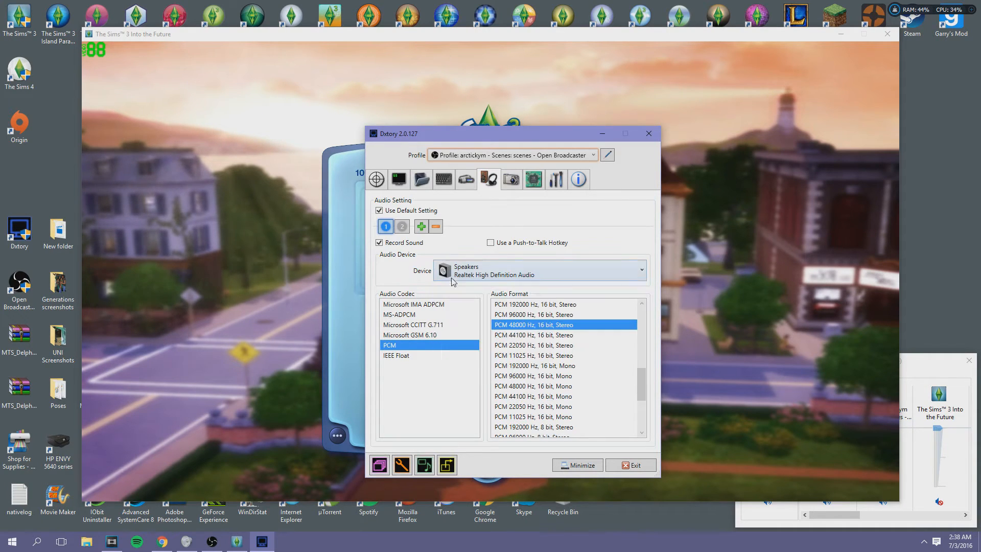
{"action": "left_click", "coordinate": [402, 227]}
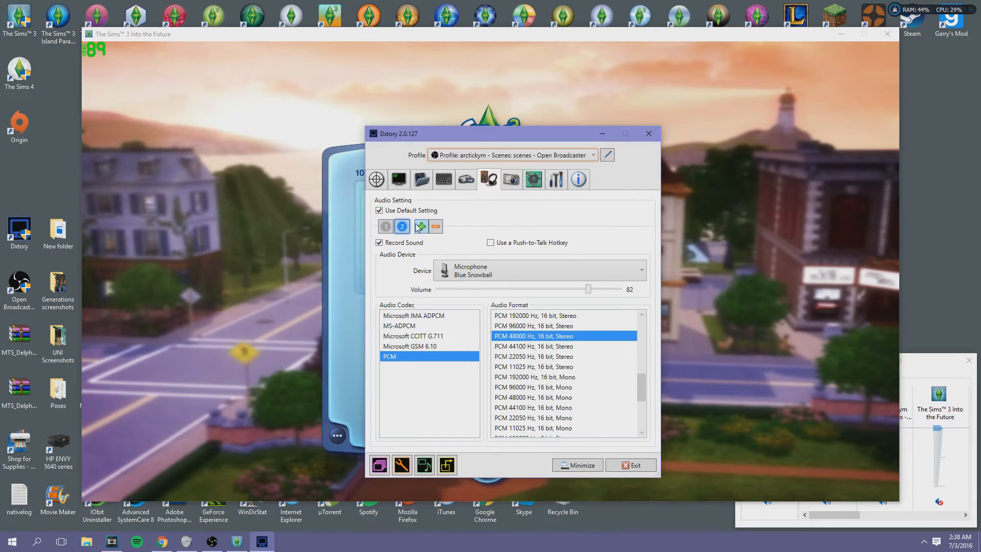
{"action": "left_click", "coordinate": [418, 227]}
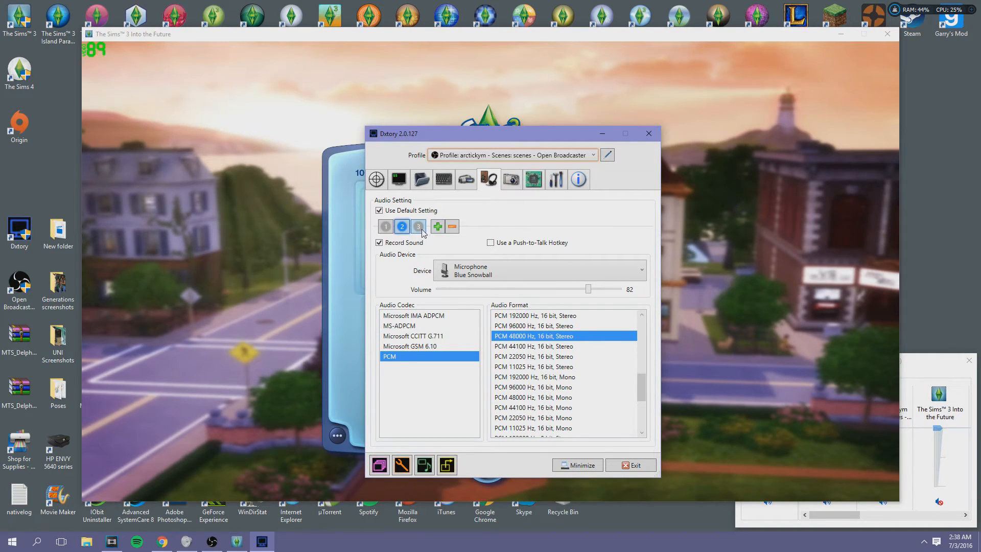
{"action": "left_click", "coordinate": [421, 230]}
{"action": "left_click", "coordinate": [452, 226]}
- Set the second audio source to the Blue Snowball microphone with a volume of 87
{"action": "left_click", "coordinate": [402, 230]}
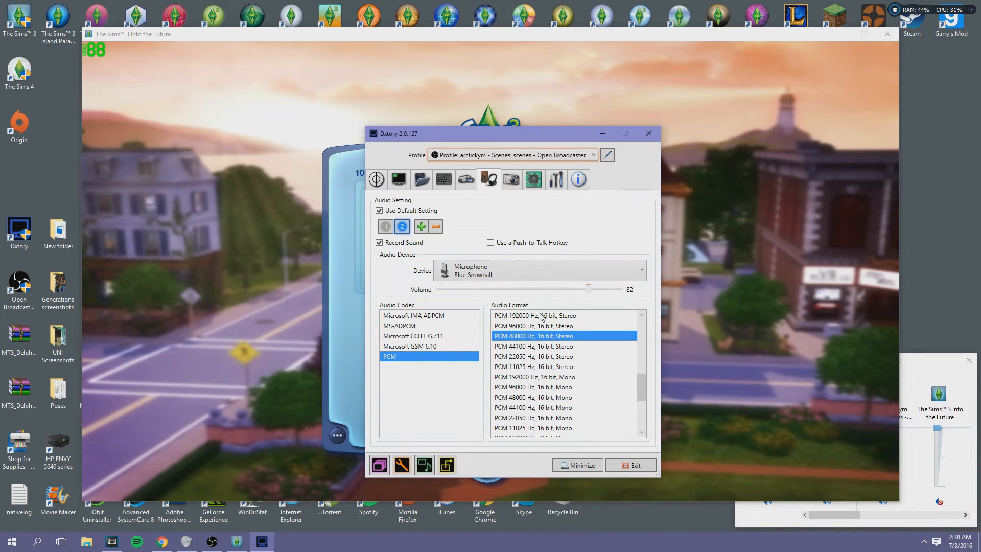
{"action": "left_click", "coordinate": [595, 261]}
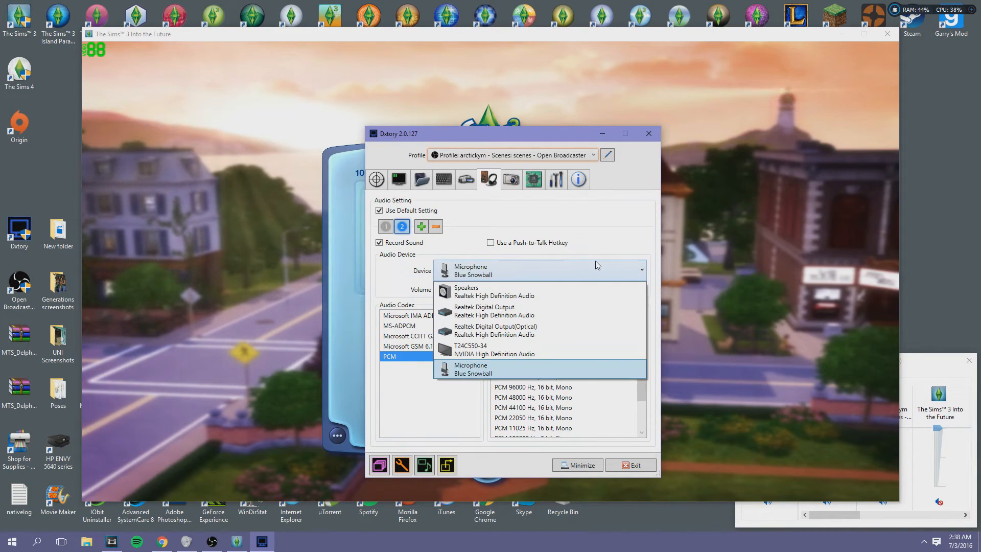
{"action": "left_click", "coordinate": [469, 372]}
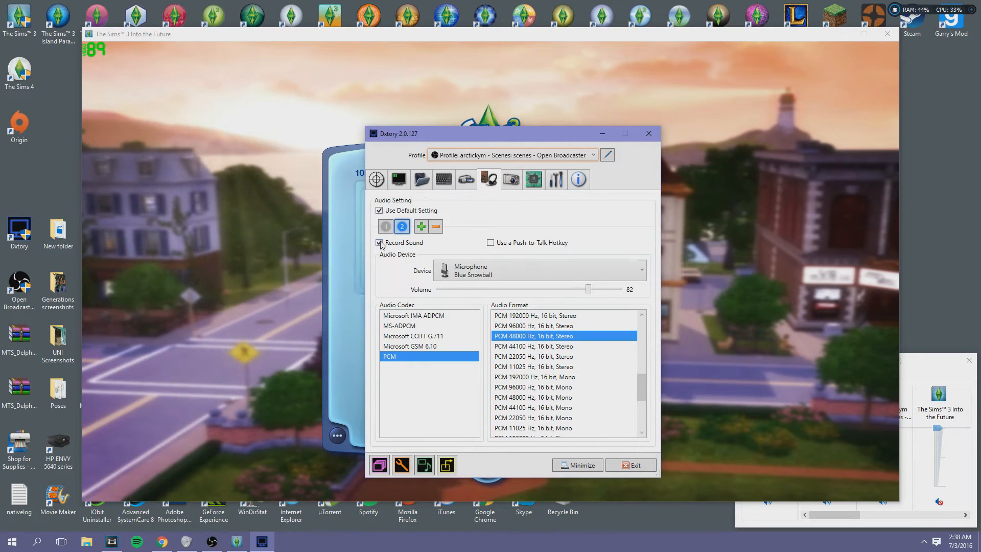
{"action": "left_click", "coordinate": [604, 289]}
{"action": "mouse_move", "coordinate": [596, 293]}
{"action": "left_mouse_down"}
{"action": "mouse_move", "coordinate": [587, 293]}
{"action": "mouse_move", "coordinate": [599, 295]}
{"action": "left_mouse_up"}
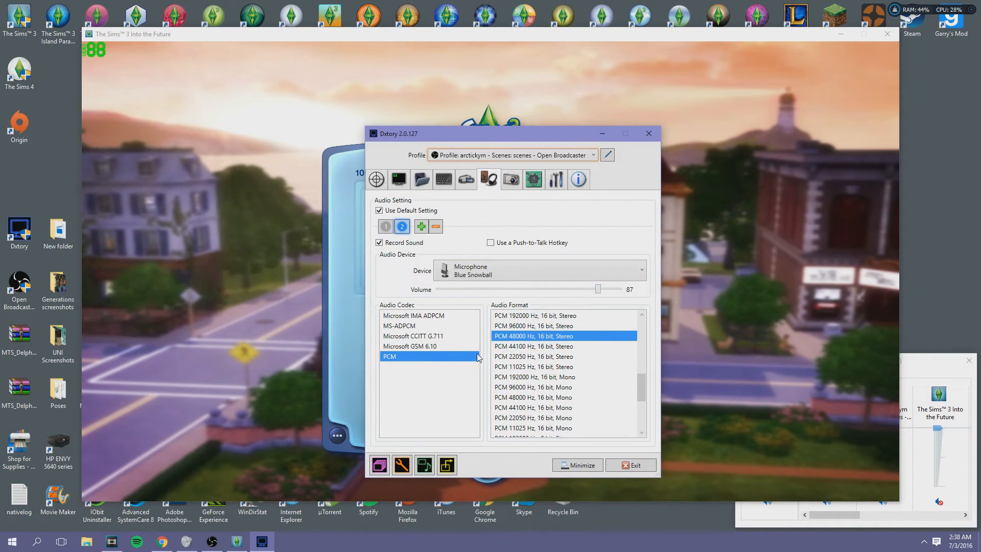
{"action": "left_click", "coordinate": [384, 228]}
{"action": "left_click", "coordinate": [403, 229]}
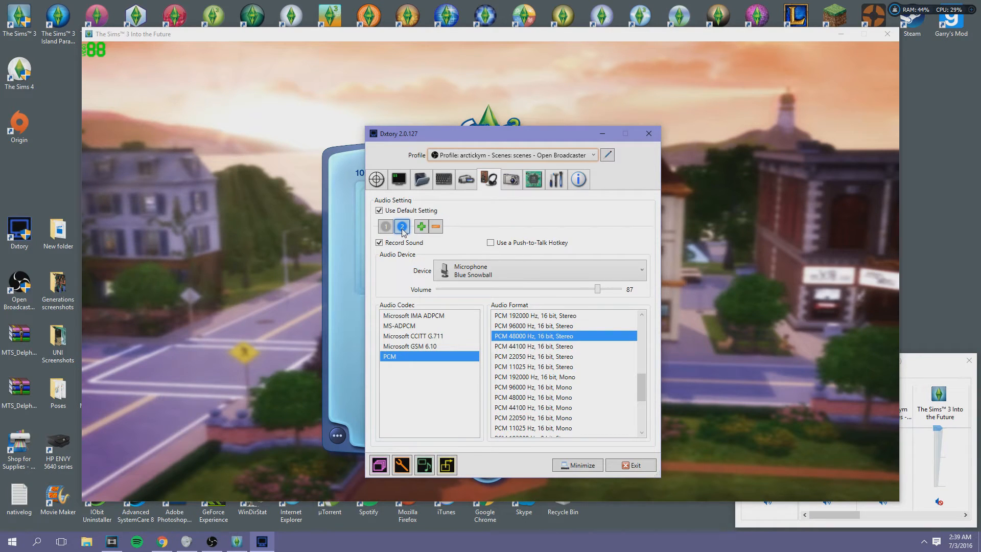
{"action": "left_click", "coordinate": [478, 269]}
{"action": "left_click", "coordinate": [471, 287]}
{"action": "left_click", "coordinate": [481, 272]}
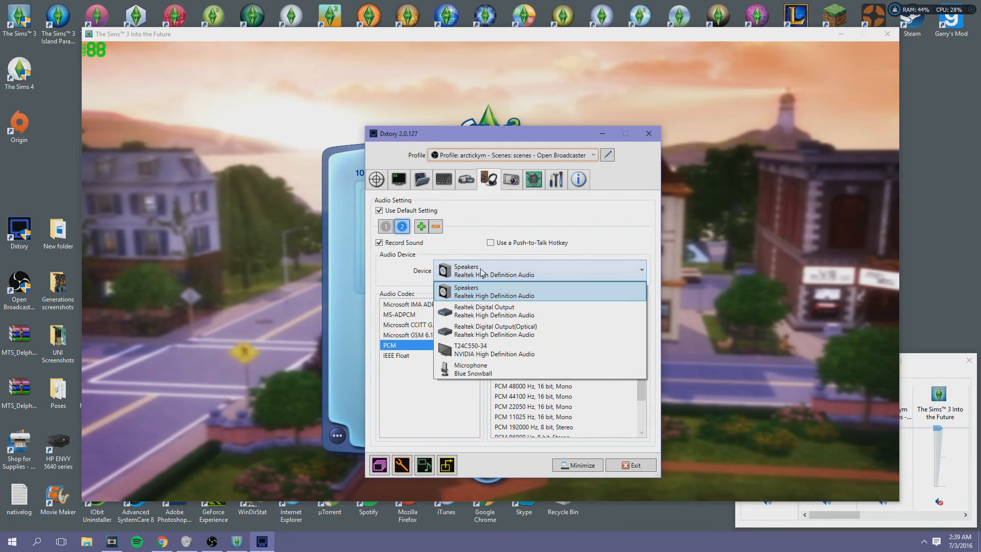
{"action": "left_click", "coordinate": [541, 358]}
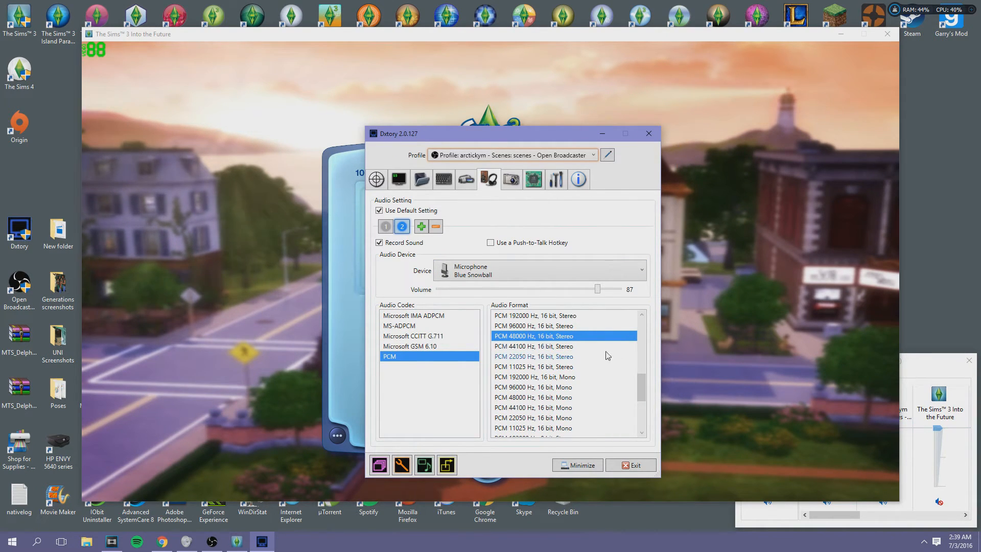
{"action": "left_click", "coordinate": [449, 275]}
{"action": "left_click", "coordinate": [470, 310]}
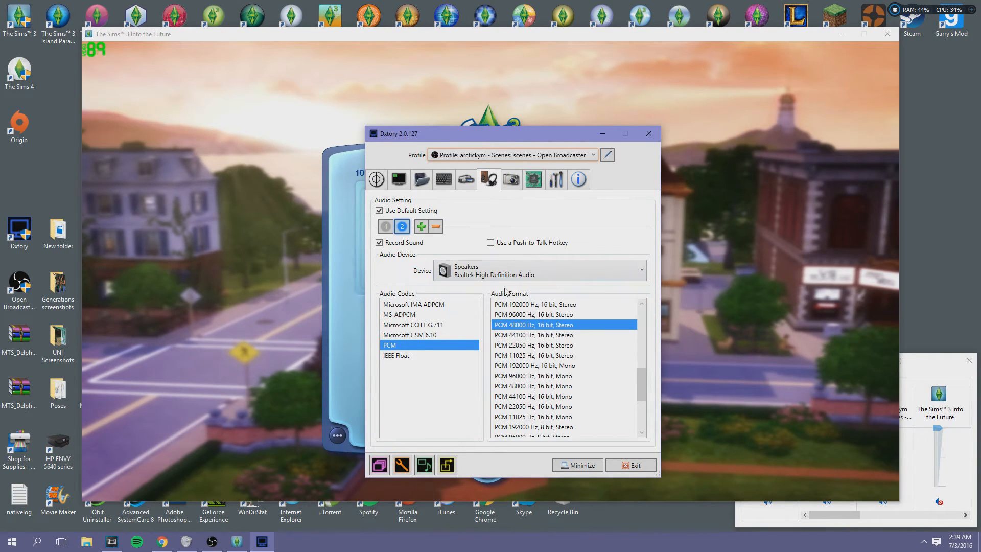
{"action": "left_click", "coordinate": [473, 275]}
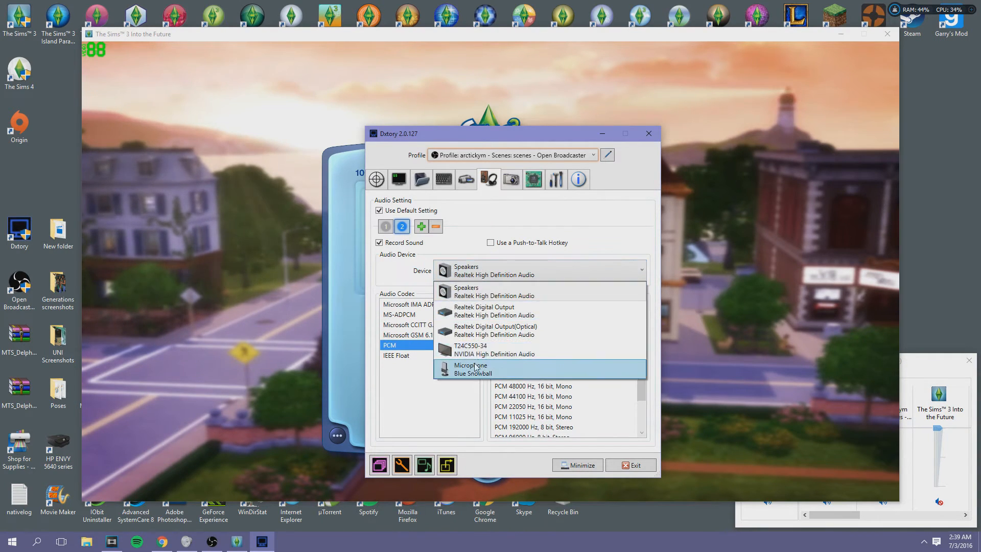
{"action": "left_click", "coordinate": [472, 369]}
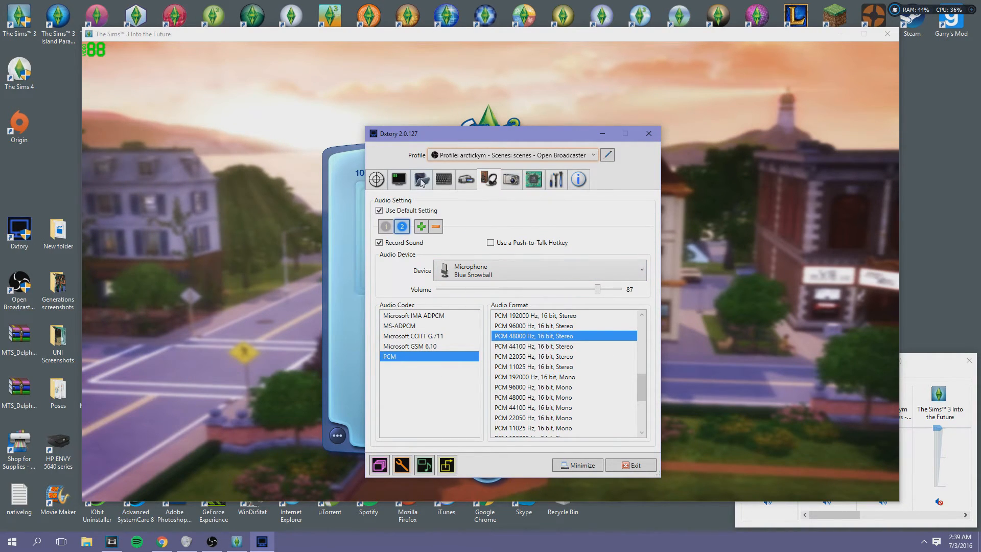
- Review the capture target information, the process list and the available profiles
{"action": "left_click", "coordinate": [398, 179]}
{"action": "left_click", "coordinate": [376, 179]}
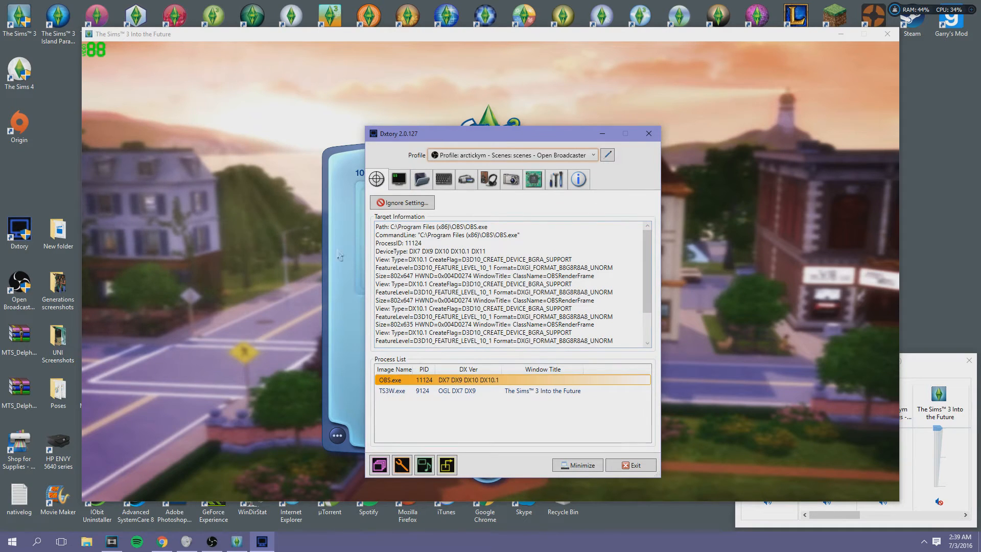
{"action": "left_click", "coordinate": [453, 155]}
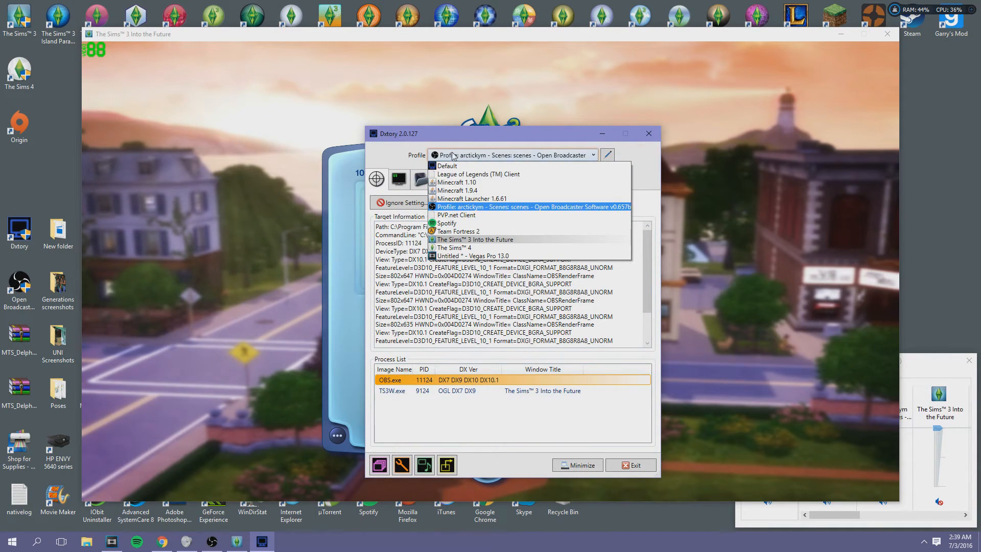
{"action": "left_click", "coordinate": [485, 154]}
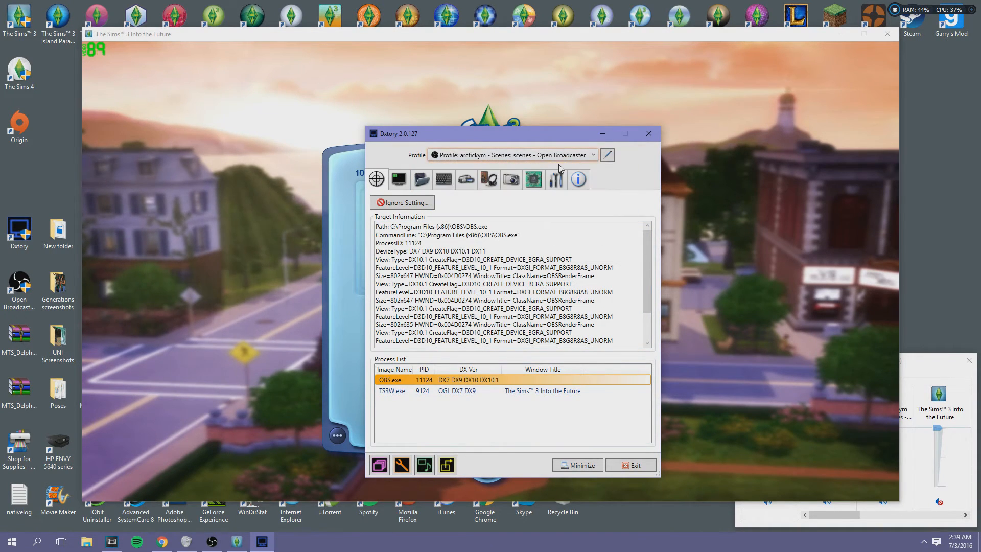
- Select The Sims 3 Into the Future as the active profile and minimize the recorder to show the game
{"action": "left_click", "coordinate": [507, 159]}
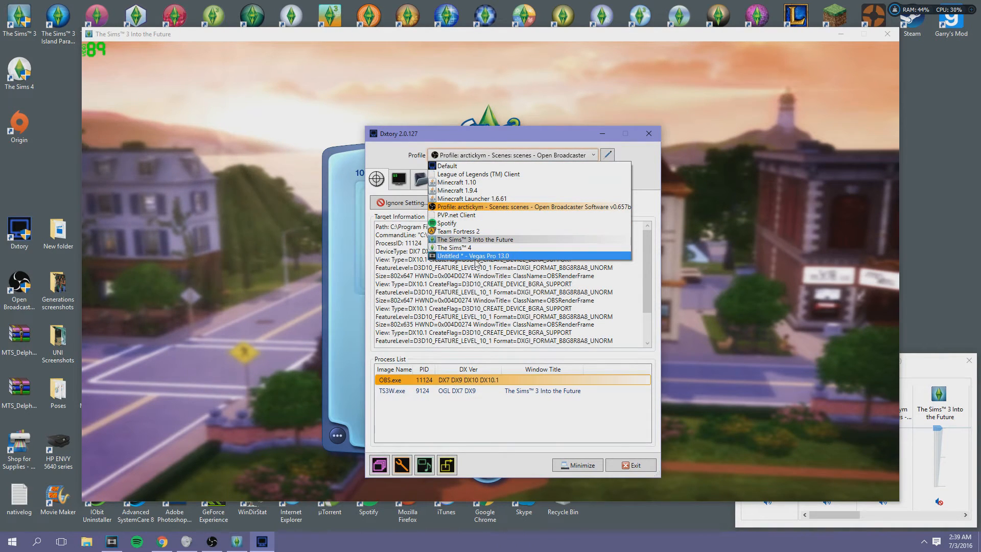
{"action": "left_click", "coordinate": [467, 239]}
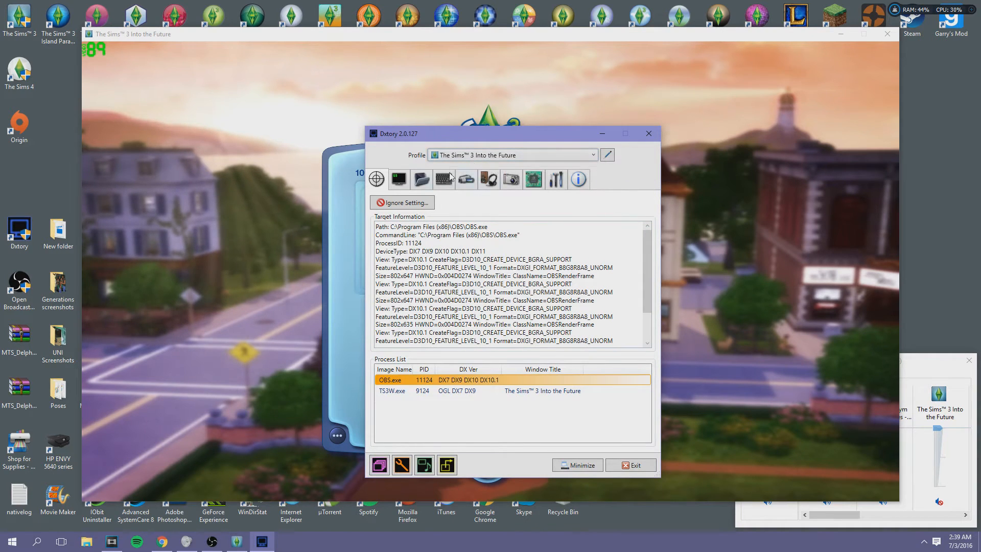
{"action": "left_click", "coordinate": [521, 156]}
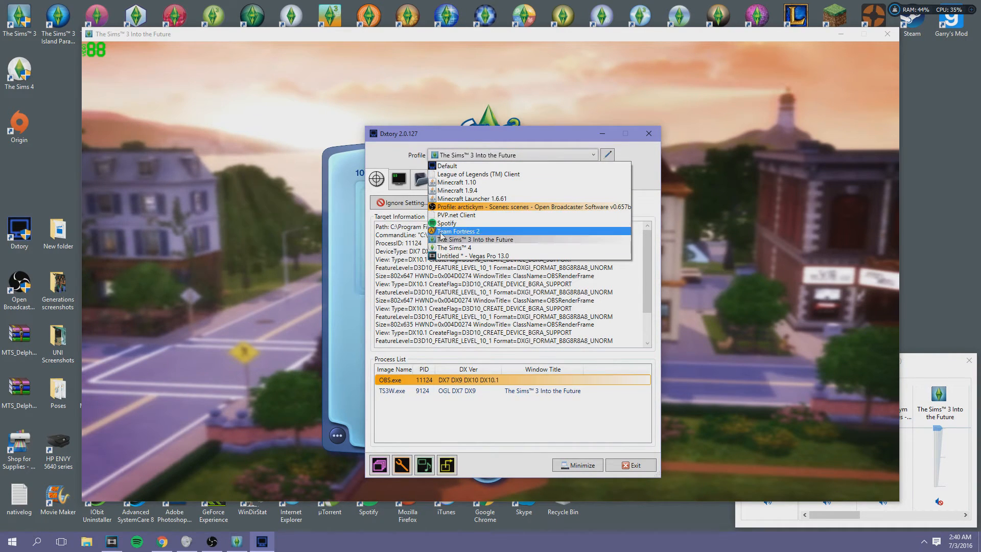
{"action": "left_click", "coordinate": [455, 240]}
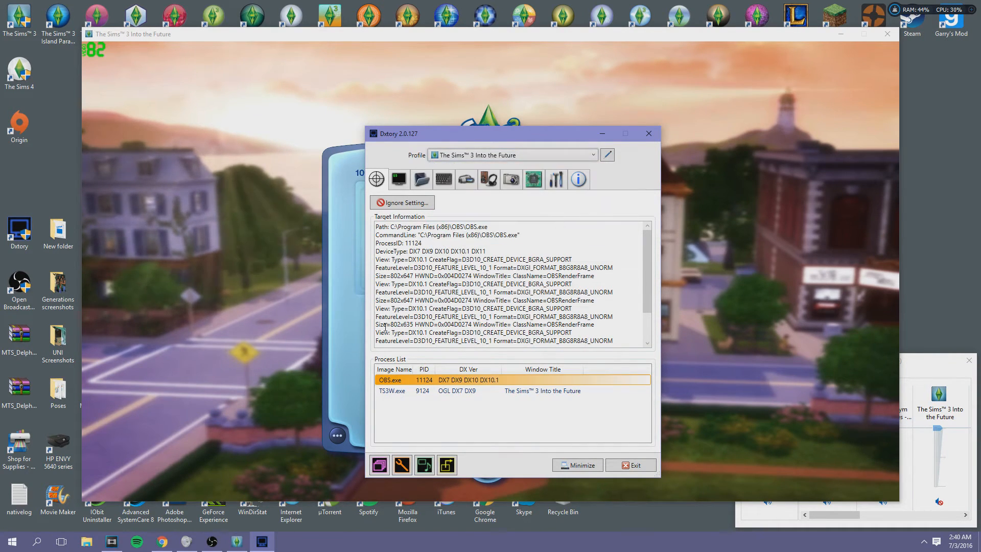
{"action": "left_click", "coordinate": [554, 462]}
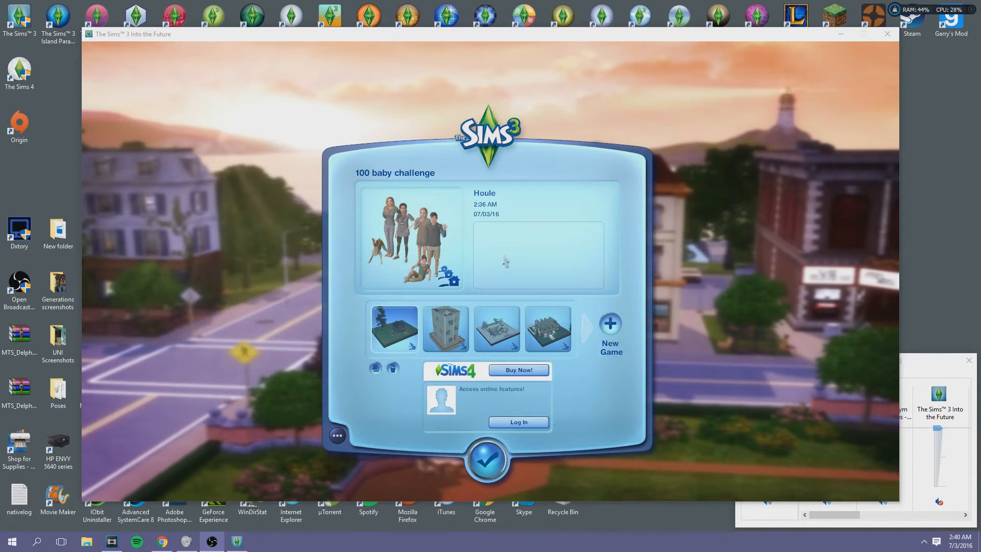
- Try the 1920 x 1080 screen size in the game's graphics options, return it to 1600 x 900 and accept the options
{"action": "left_click", "coordinate": [338, 435]}
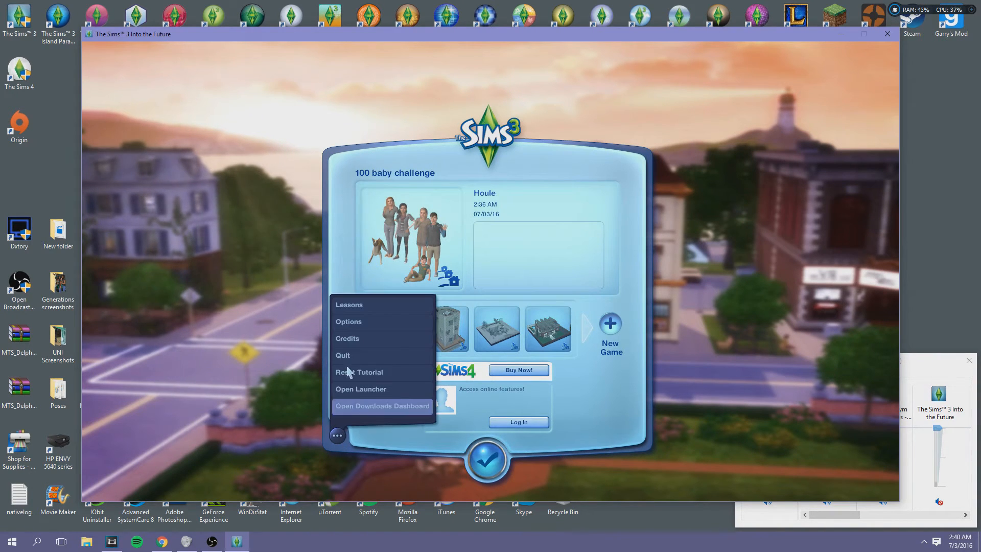
{"action": "left_click", "coordinate": [361, 322]}
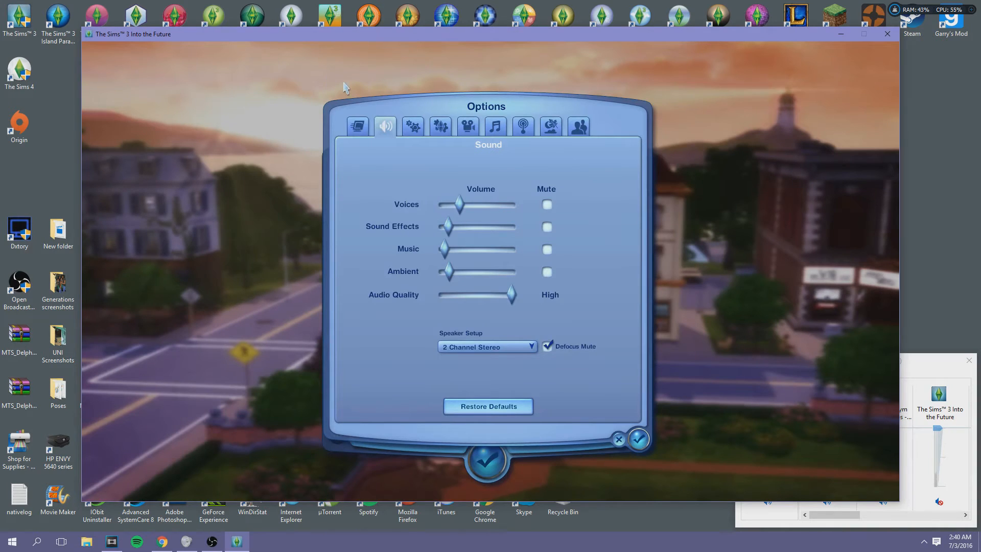
{"action": "left_click", "coordinate": [358, 126]}
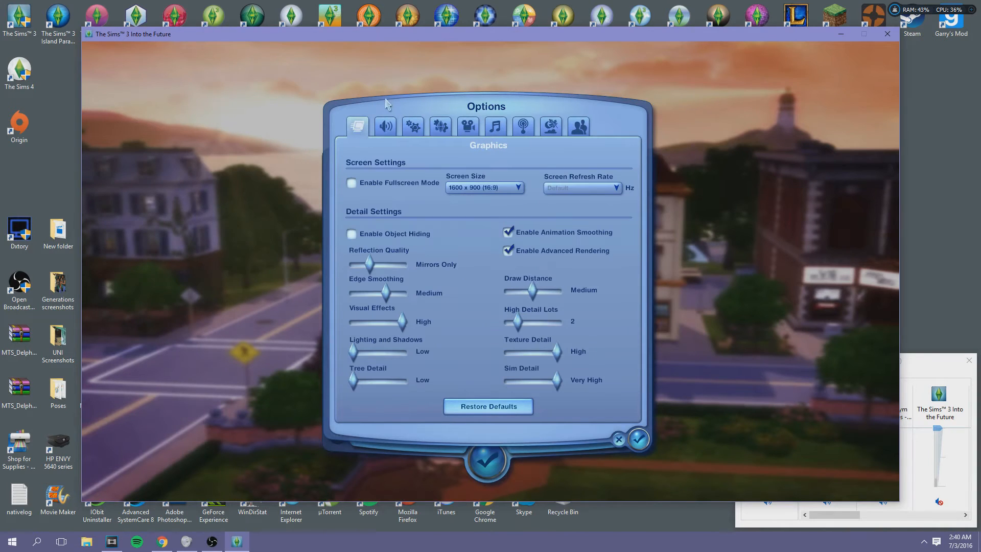
{"action": "left_click", "coordinate": [492, 189]}
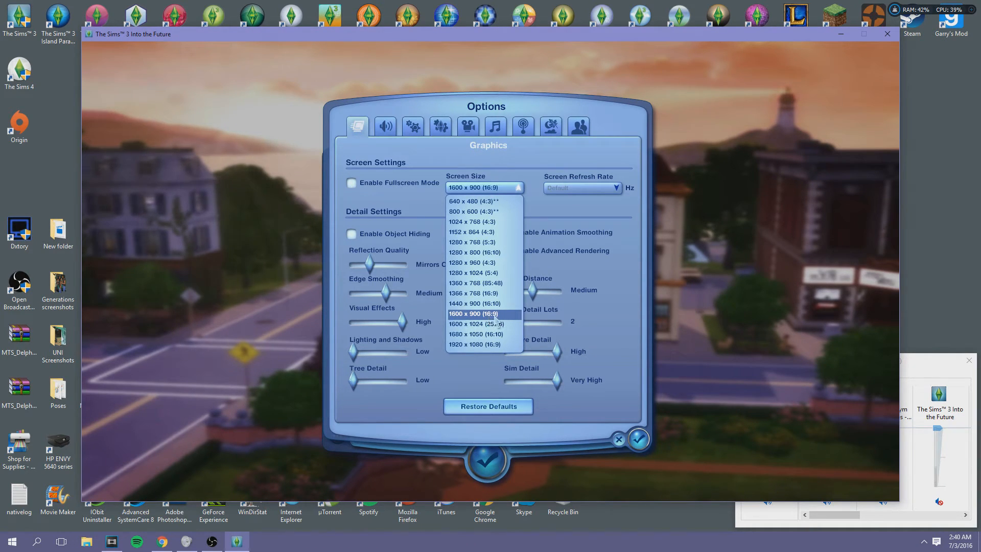
{"action": "left_click", "coordinate": [459, 345]}
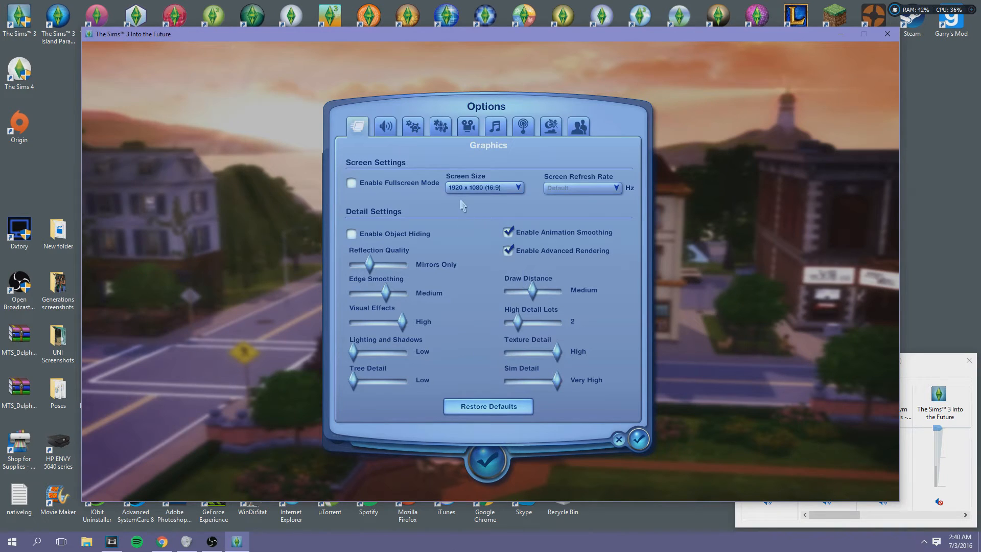
{"action": "left_click", "coordinate": [480, 189]}
{"action": "left_click", "coordinate": [486, 313]}
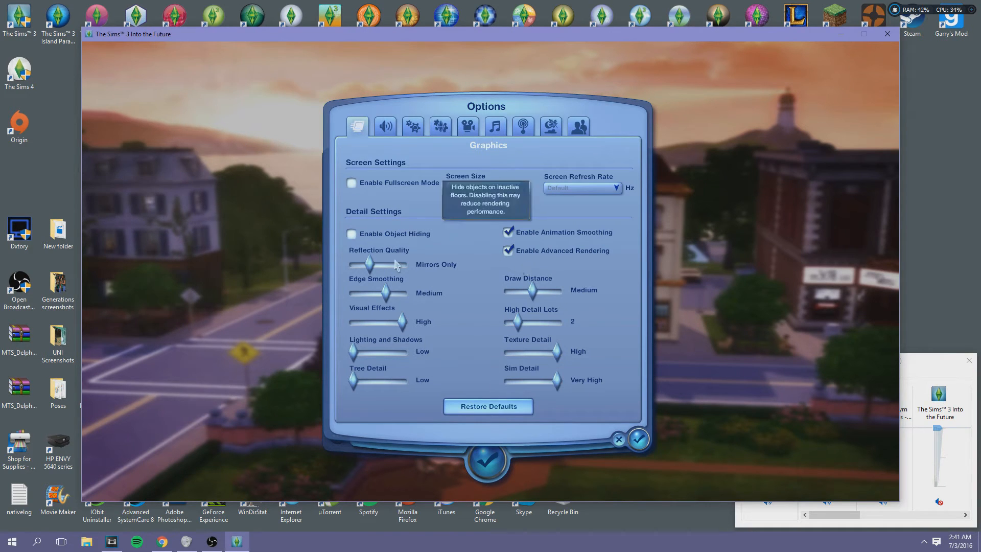
{"action": "left_click", "coordinate": [639, 439]}
- Switch to the untitled project in Vegas Pro 13.0
{"action": "mouse_move", "coordinate": [120, 548]}
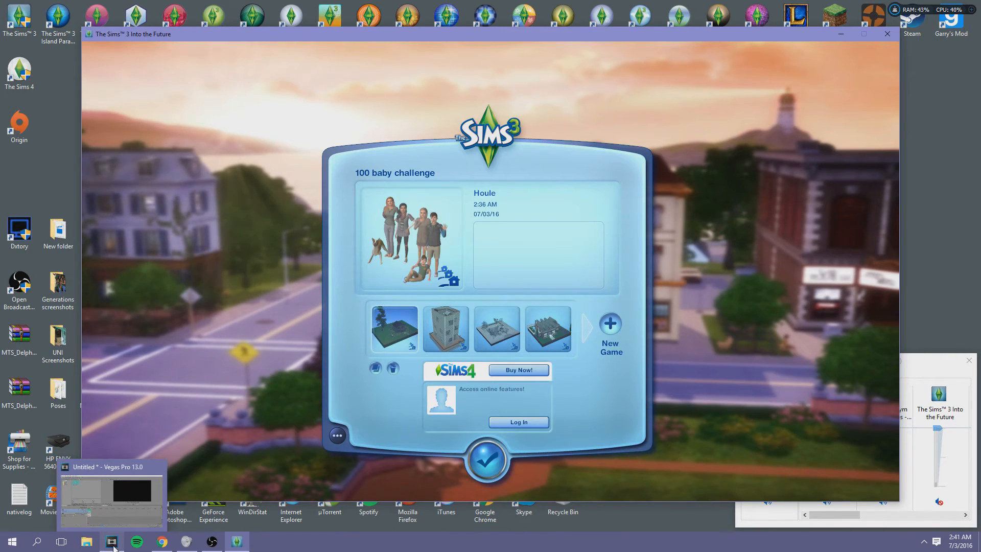
{"action": "left_click", "coordinate": [114, 541]}
{"action": "left_click_drag", "start_coordinate": [71, 37], "coordinate": [76, 36]}
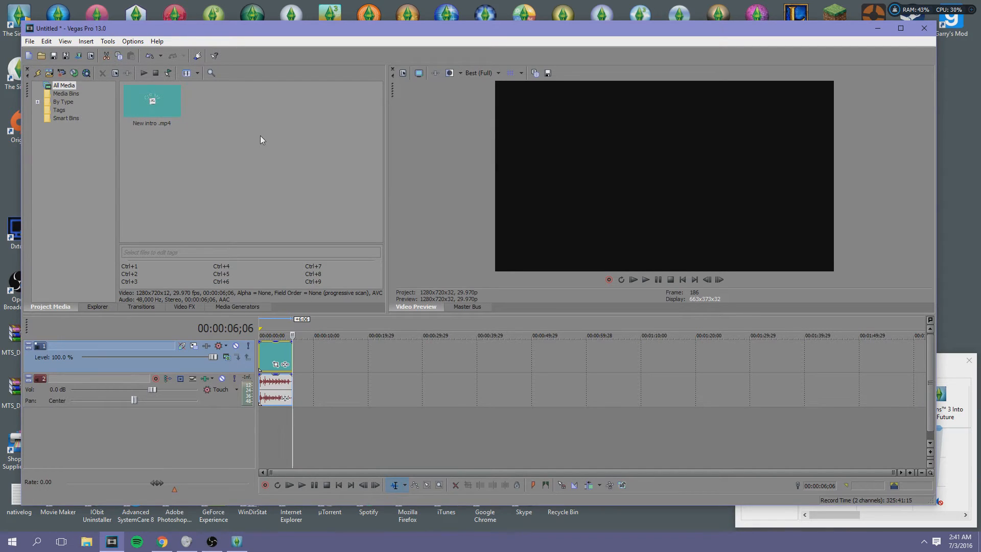
{"action": "left_click", "coordinate": [49, 75]}
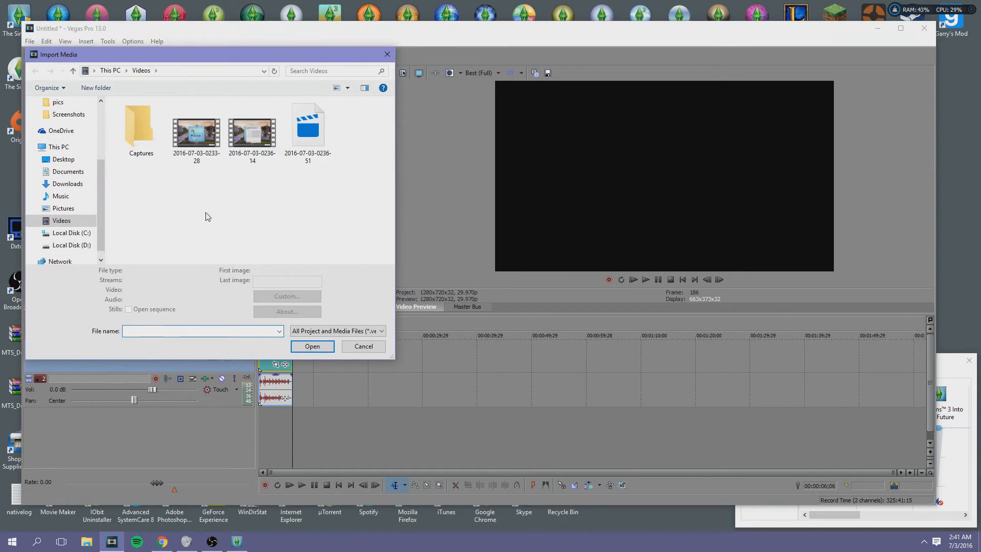
{"action": "left_click", "coordinate": [88, 172]}
{"action": "left_click", "coordinate": [88, 160]}
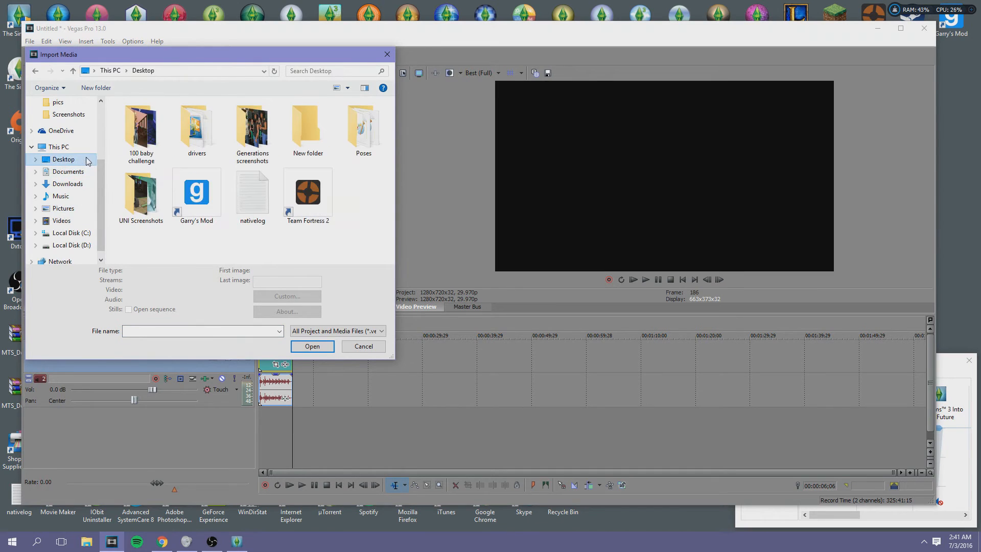
{"action": "left_click", "coordinate": [76, 171]}
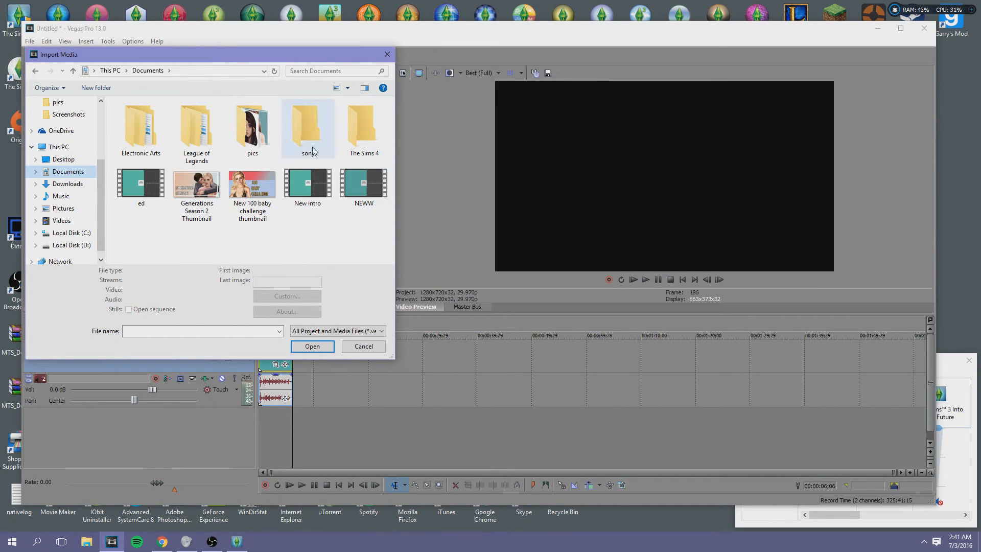
{"action": "left_click", "coordinate": [308, 185]}
{"action": "left_click", "coordinate": [306, 345]}
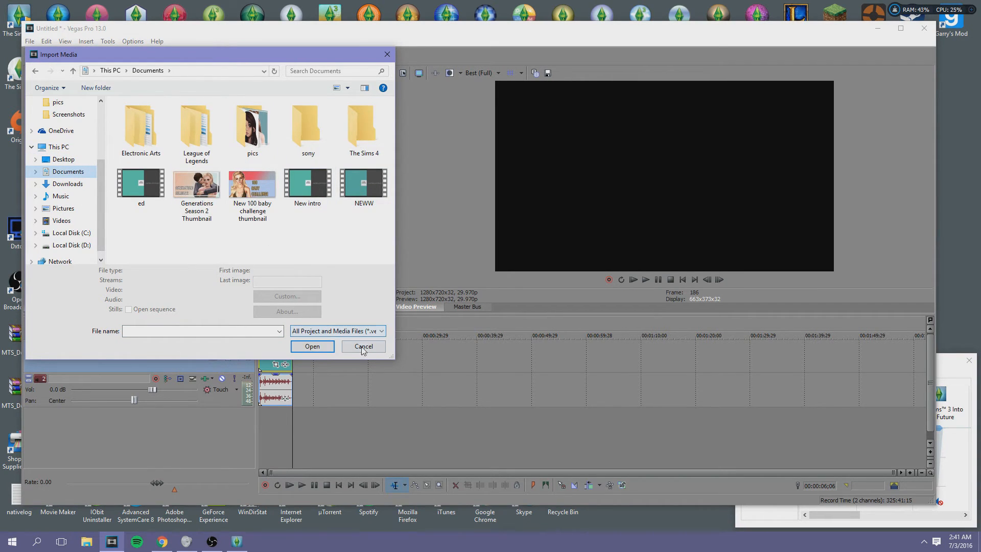
{"action": "left_click", "coordinate": [51, 73]}
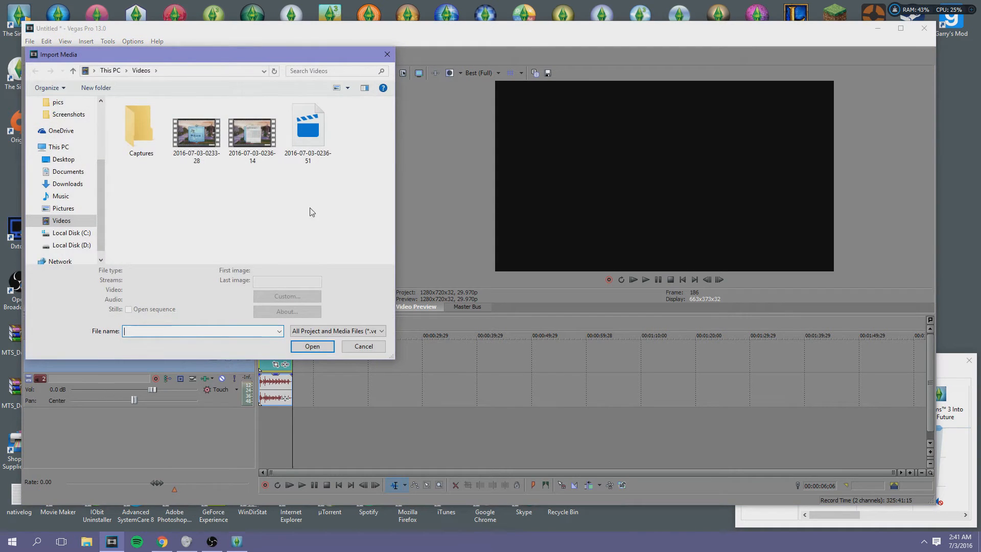
{"action": "scroll", "coordinate": [61, 161], "scroll_direction": "up", "scroll_amount": 3}
{"action": "left_click", "coordinate": [70, 153]}
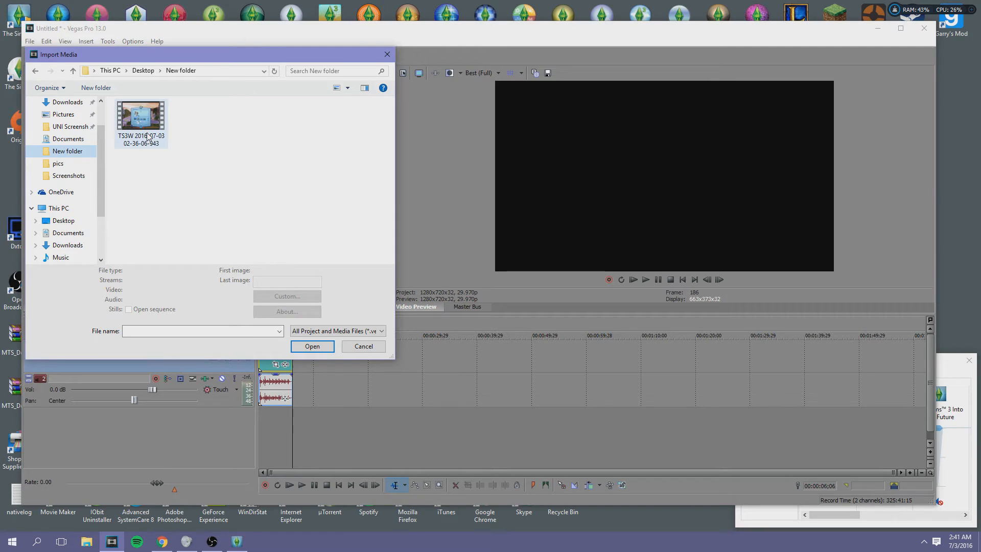
{"action": "left_click", "coordinate": [155, 121]}
{"action": "double_click", "coordinate": [155, 121]}
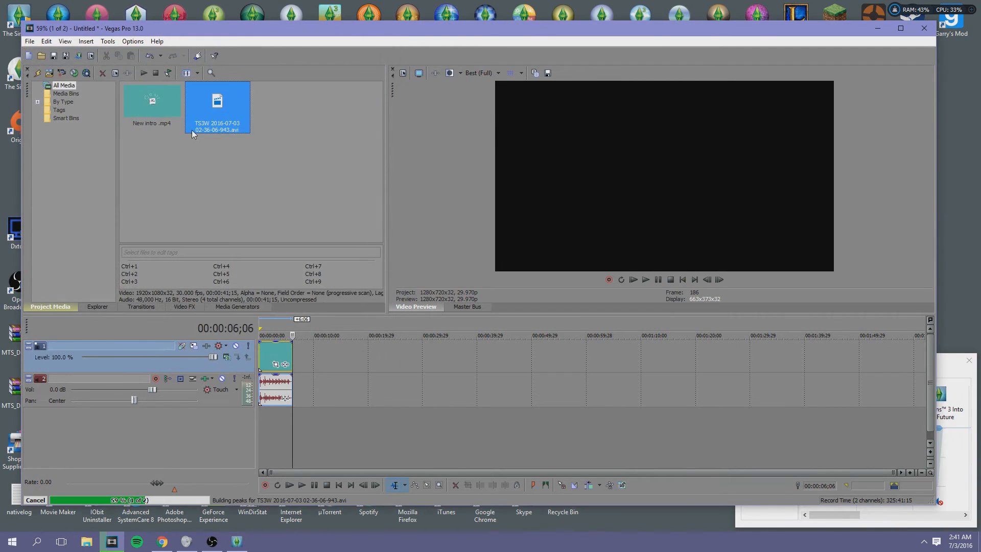
- Place the imported TS3W gameplay recording on the timeline after the intro clip
{"action": "left_click", "coordinate": [220, 110]}
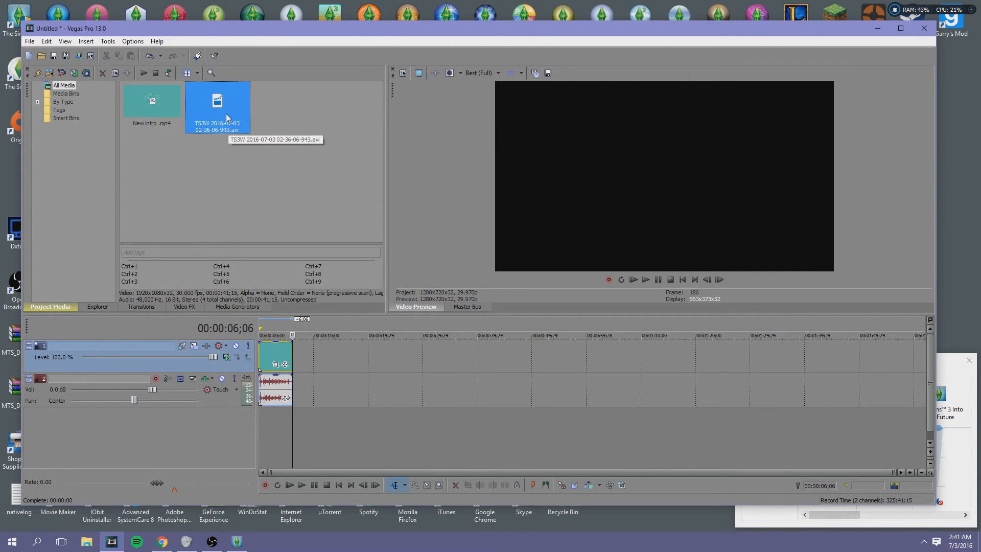
{"action": "left_click_drag", "start_coordinate": [218, 113], "coordinate": [301, 357]}
{"action": "left_click", "coordinate": [145, 102], "text": "ctrl"}
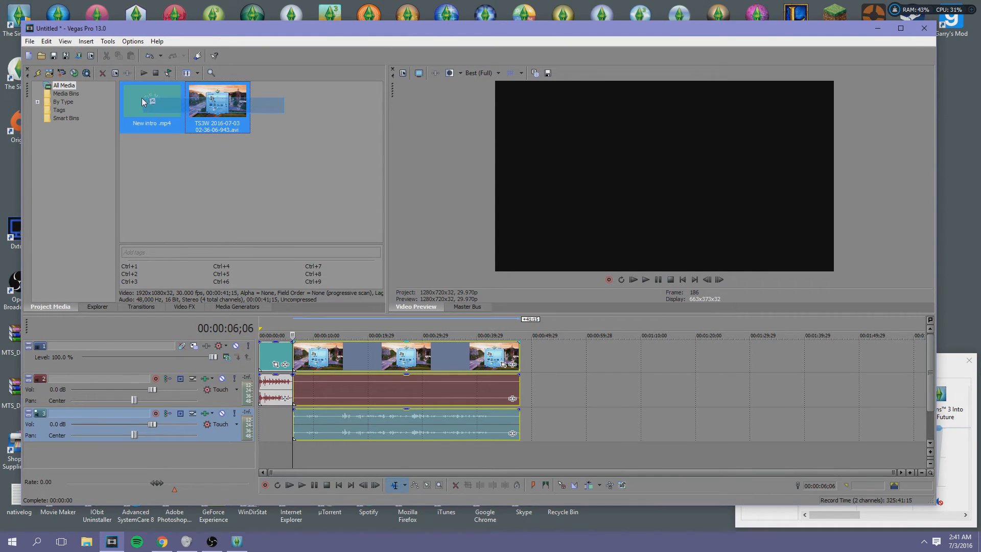
{"action": "left_click", "coordinate": [299, 362]}
- Align the gameplay clip's start exactly with the intro's end at 00:00:06;06, leaving no gap between them
{"action": "scroll", "coordinate": [306, 358], "scroll_direction": "up", "scroll_amount": 6}
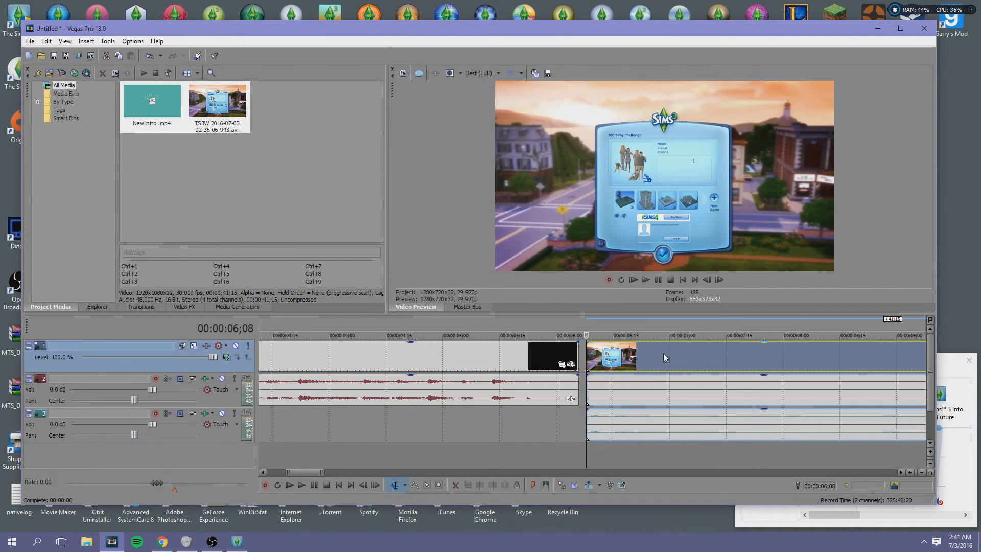
{"action": "scroll", "coordinate": [442, 364], "scroll_direction": "up", "scroll_amount": 8}
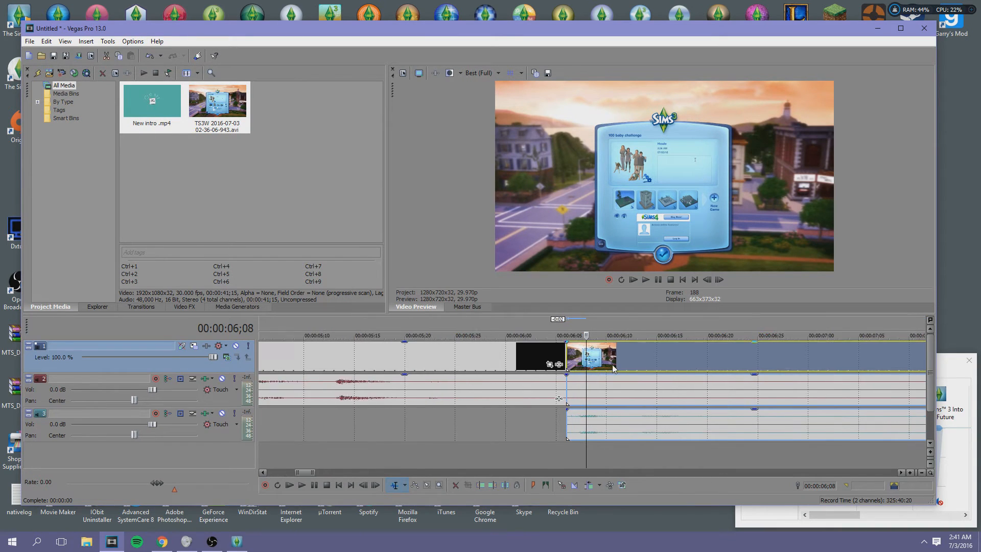
{"action": "left_click_drag", "start_coordinate": [441, 363], "coordinate": [464, 333]}
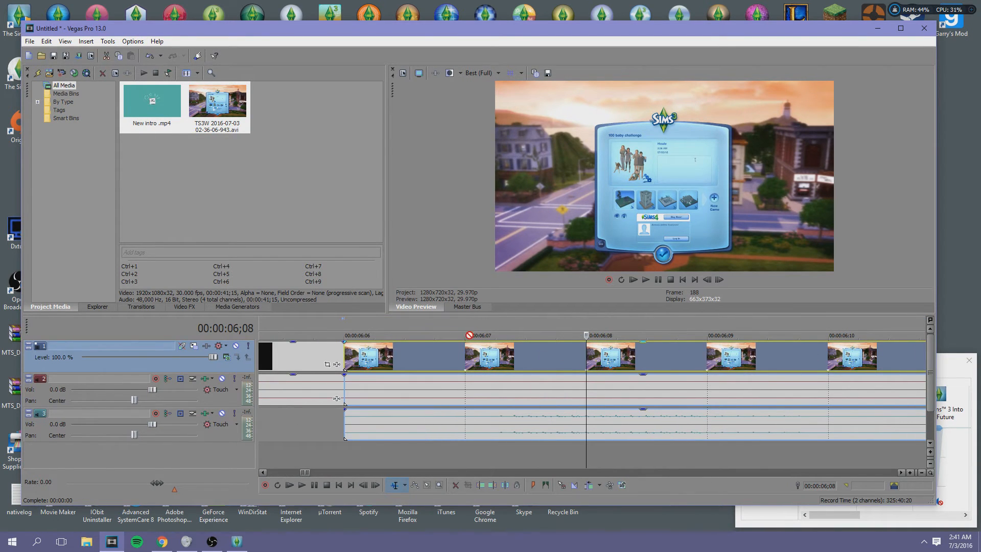
{"action": "left_click", "coordinate": [349, 364]}
{"action": "scroll", "coordinate": [353, 363], "scroll_direction": "up", "scroll_amount": 3}
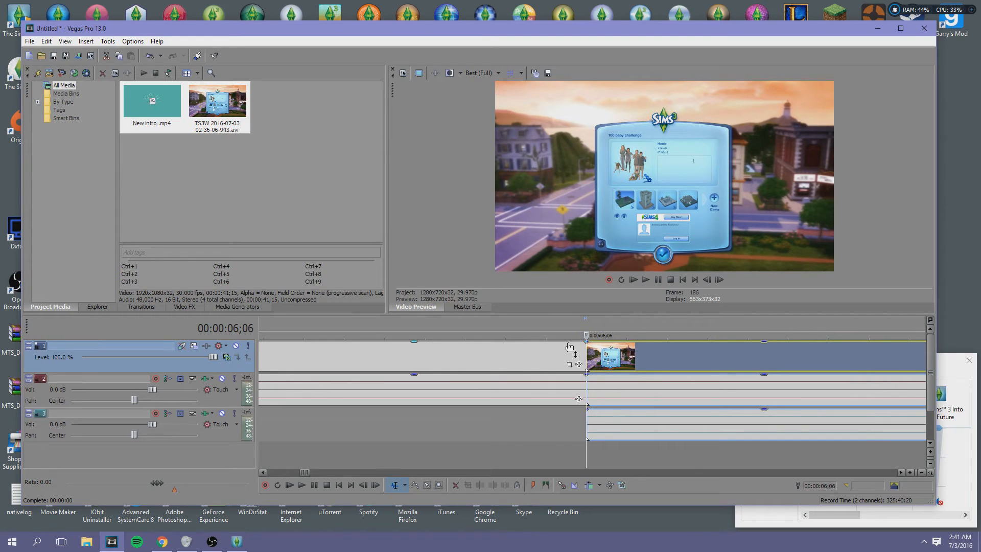
{"action": "left_click_drag", "start_coordinate": [782, 356], "coordinate": [514, 357]}
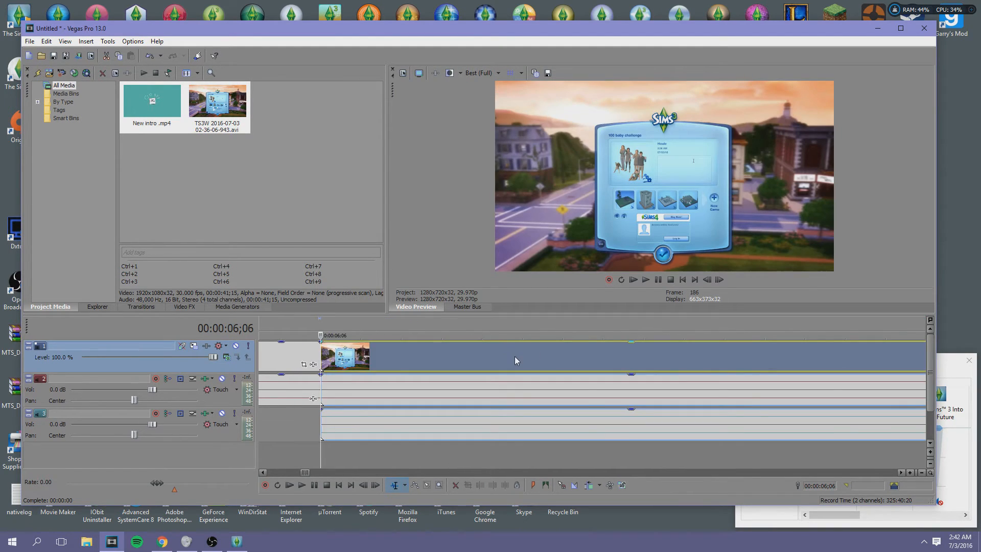
{"action": "scroll", "coordinate": [514, 356], "scroll_direction": "down", "scroll_amount": 3}
{"action": "scroll", "coordinate": [784, 350], "scroll_direction": "down", "scroll_amount": 10}
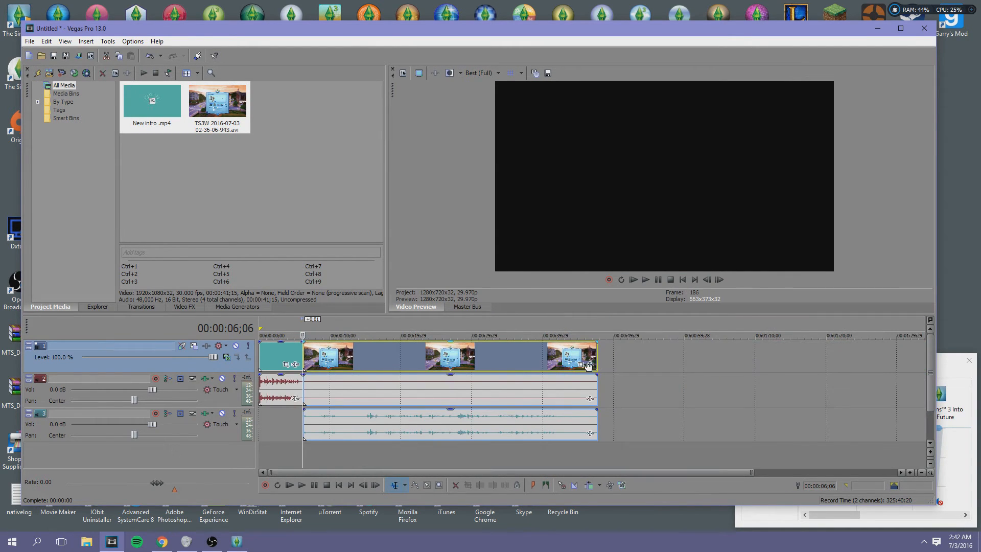
{"action": "scroll", "coordinate": [586, 362], "scroll_direction": "up", "scroll_amount": 12}
{"action": "scroll", "coordinate": [670, 366], "scroll_direction": "up", "scroll_amount": 3}
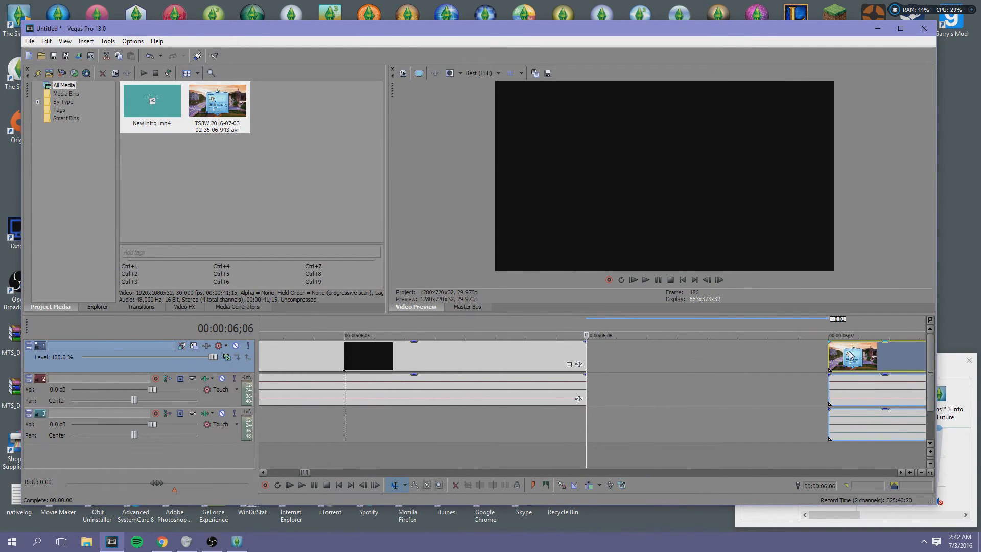
{"action": "left_click_drag", "start_coordinate": [878, 353], "coordinate": [699, 351]}
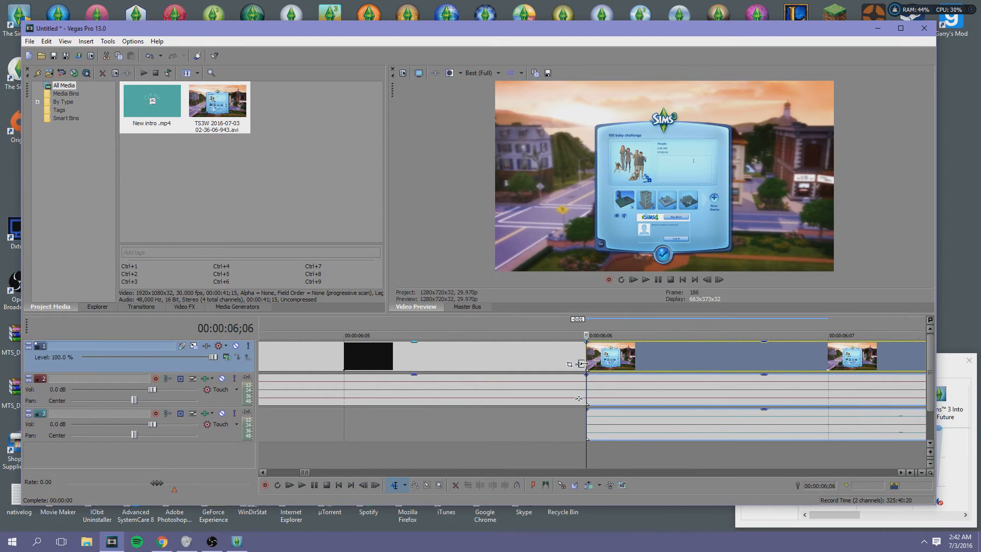
- Move the intro's audio onto its own new track below the two gameplay audio tracks
{"action": "scroll", "coordinate": [560, 352], "scroll_direction": "down", "scroll_amount": 8}
{"action": "left_click", "coordinate": [274, 394]}
{"action": "left_click_drag", "start_coordinate": [280, 391], "coordinate": [295, 436]}
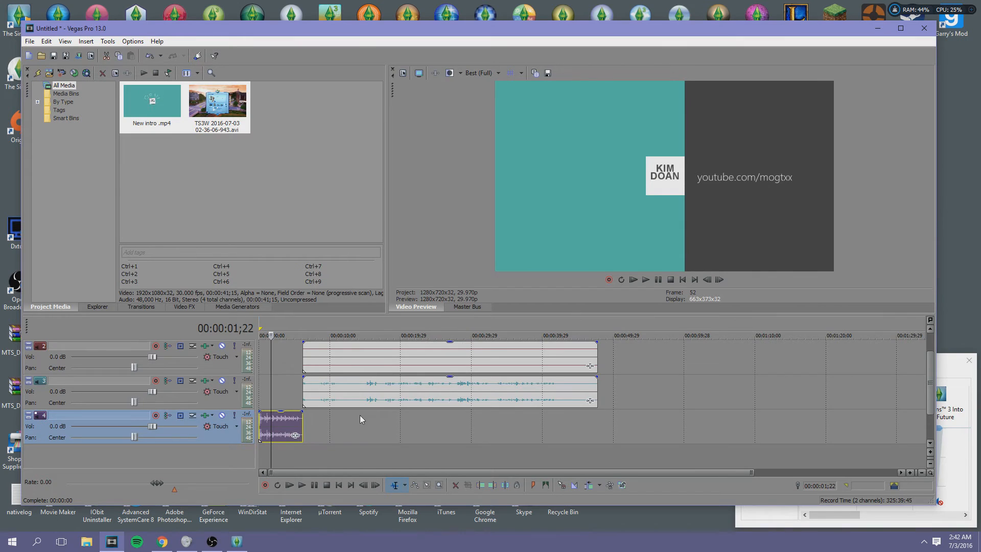
- Enlarge the timeline area and lower the volume of audio track 2 to -22.7 dB
{"action": "scroll", "coordinate": [375, 319], "scroll_direction": "down", "scroll_amount": 1}
{"action": "left_click_drag", "start_coordinate": [387, 314], "coordinate": [391, 302]}
{"action": "left_click_drag", "start_coordinate": [153, 378], "coordinate": [110, 381]}
{"action": "left_click", "coordinate": [319, 378]}
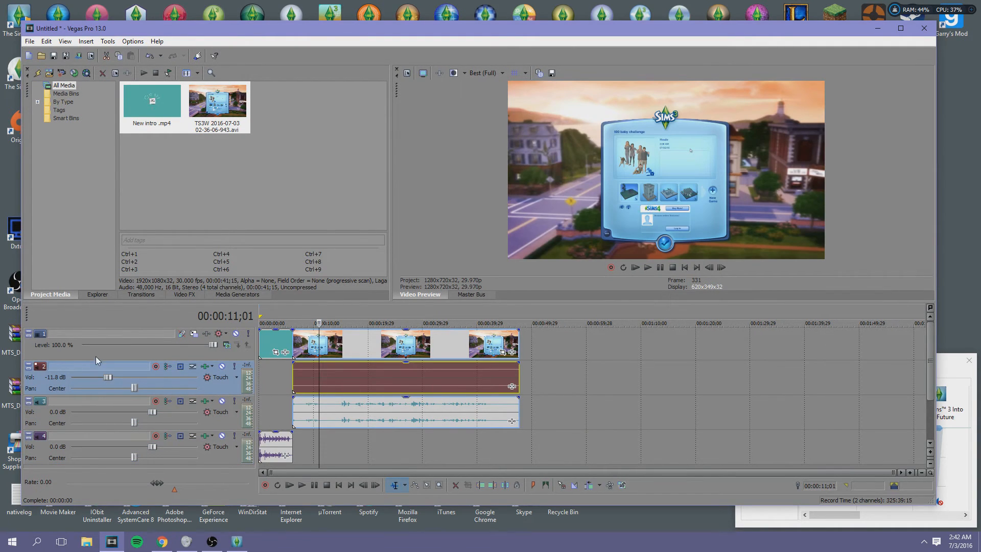
{"action": "left_click", "coordinate": [939, 503]}
{"action": "left_click", "coordinate": [303, 366]}
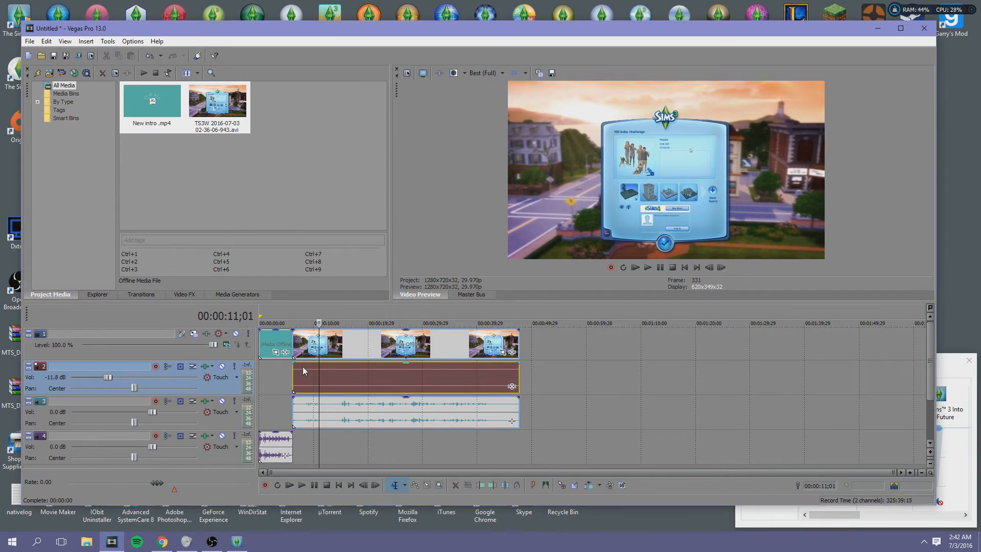
{"action": "left_click_drag", "start_coordinate": [112, 379], "coordinate": [103, 379]}
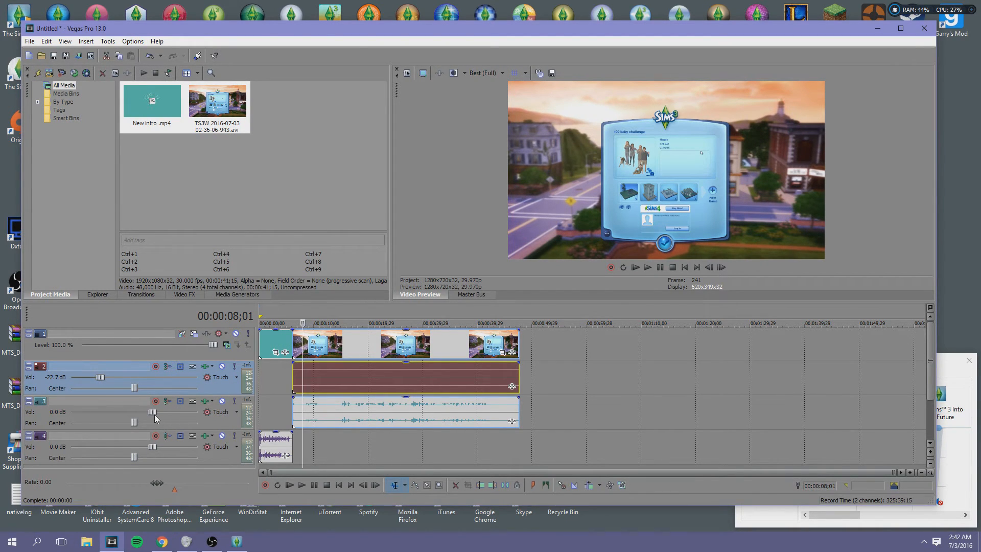
- Lower the volume of audio track 3 to -4.7 dB and of the intro's audio track 4 to -5.0 dB
{"action": "left_click_drag", "start_coordinate": [152, 413], "coordinate": [139, 413]}
{"action": "left_click_drag", "start_coordinate": [127, 411], "coordinate": [125, 412]}
{"action": "left_click_drag", "start_coordinate": [158, 446], "coordinate": [124, 446]}
{"action": "left_click", "coordinate": [372, 448]}
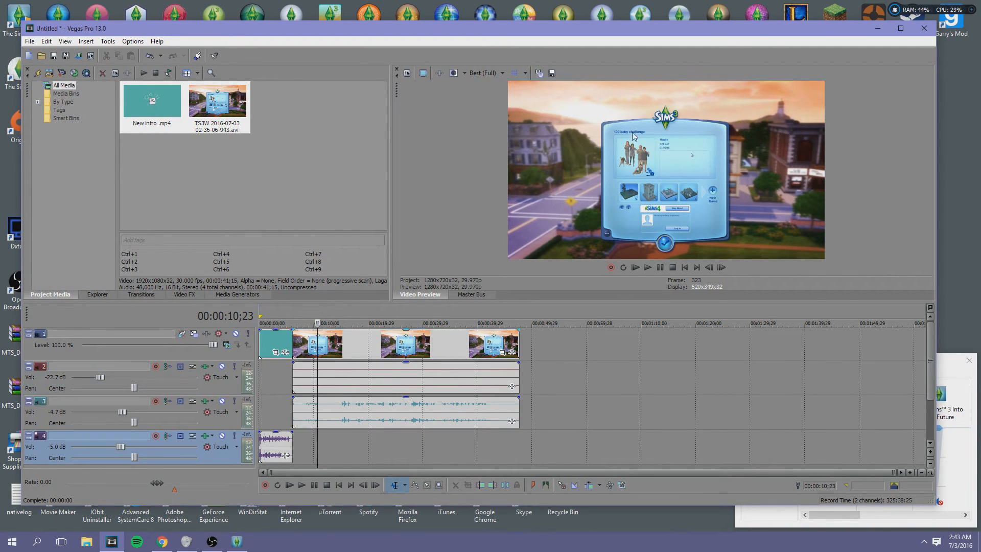
- Set the video preview quality to Best (Full)
{"action": "left_click", "coordinate": [490, 73]}
{"action": "mouse_move", "coordinate": [487, 123]}
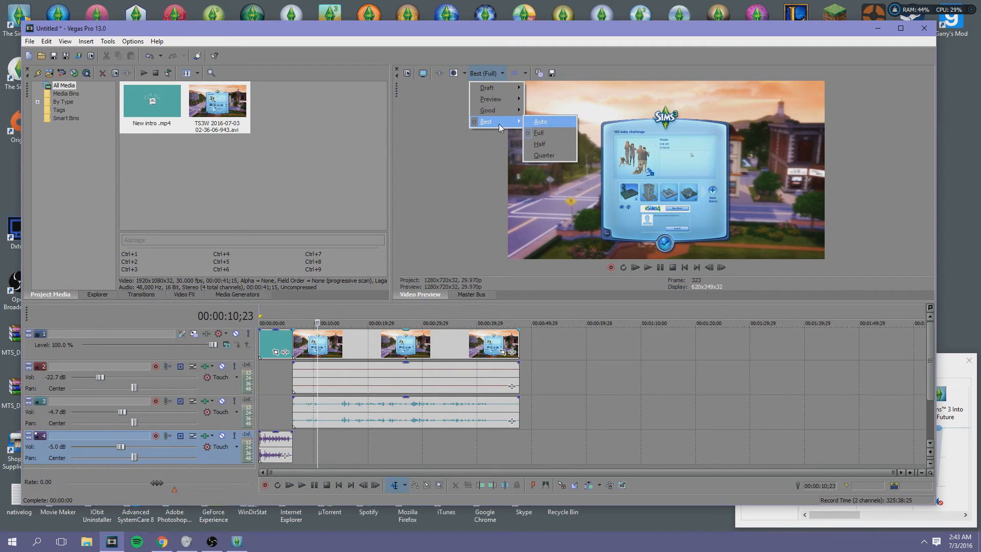
{"action": "left_click", "coordinate": [554, 130]}
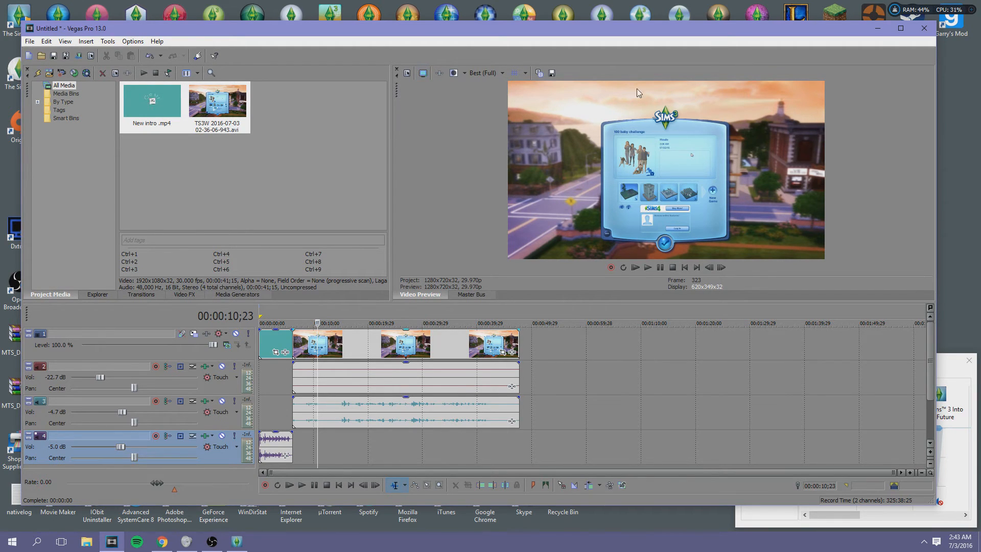
- Try the HD 1080-60i template with Best rendering quality as the default for new projects in the project properties, and dismiss them without applying
{"action": "left_click", "coordinate": [407, 74]}
{"action": "left_click_drag", "start_coordinate": [473, 89], "coordinate": [450, 104]}
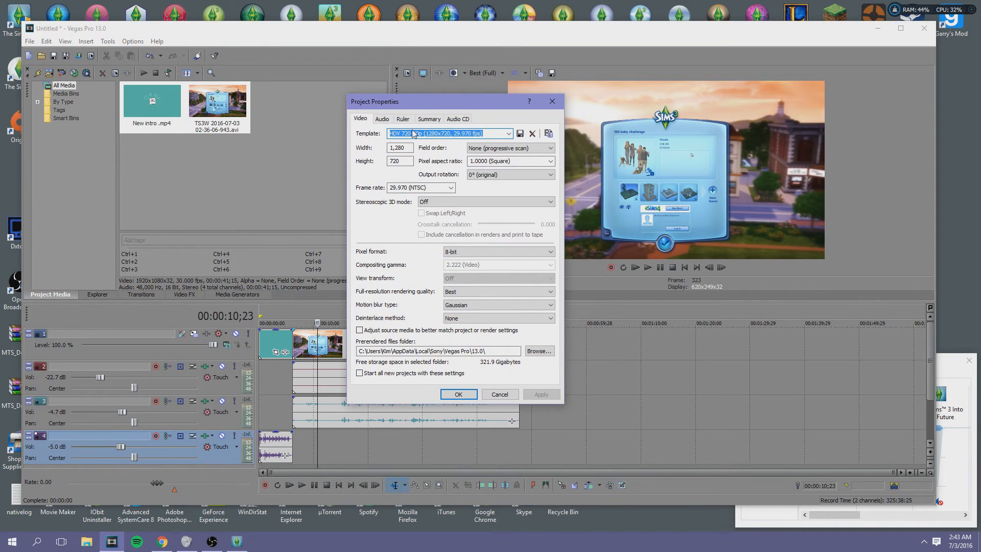
{"action": "left_click", "coordinate": [509, 133]}
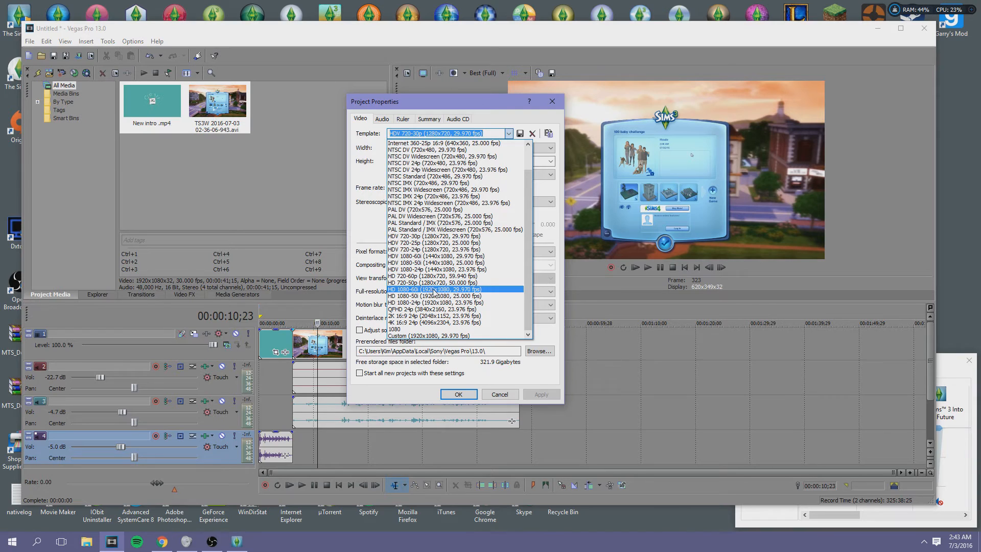
{"action": "left_click", "coordinate": [461, 289]}
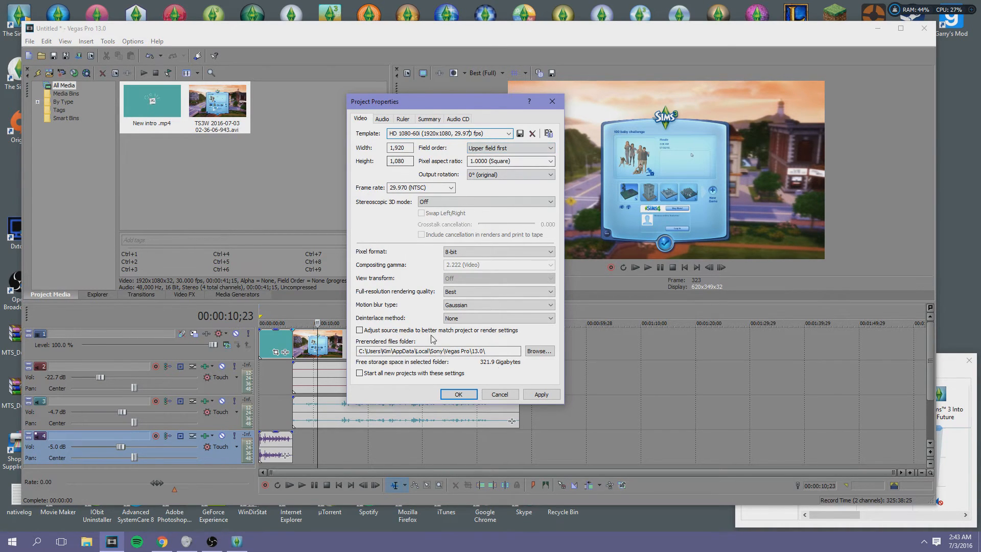
{"action": "left_click", "coordinate": [455, 292]}
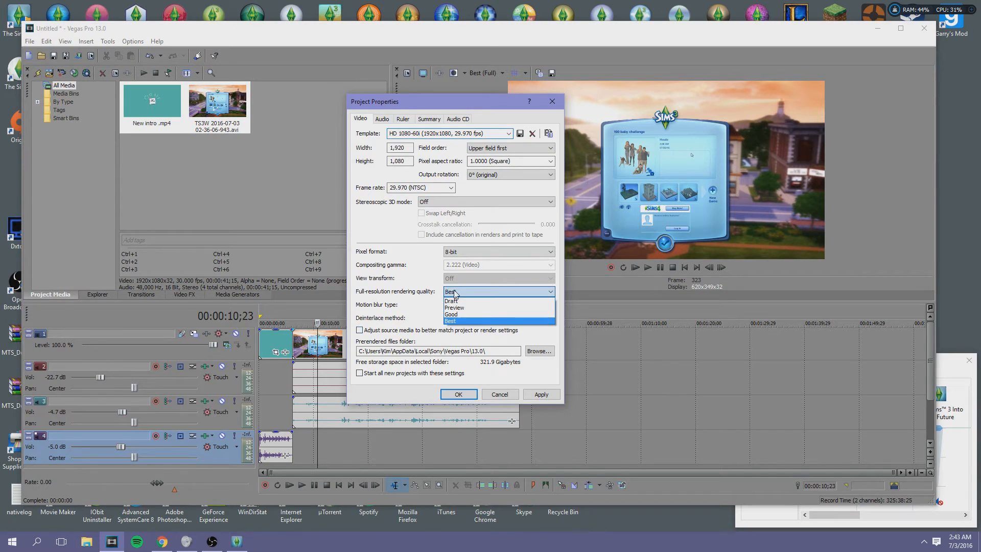
{"action": "left_click", "coordinate": [449, 321]}
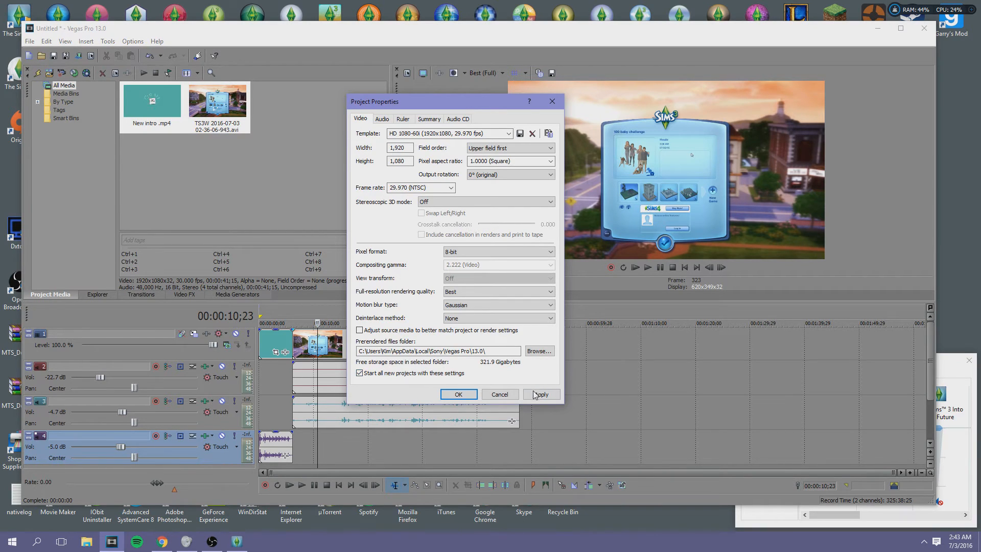
{"action": "left_click", "coordinate": [382, 119]}
{"action": "left_click", "coordinate": [365, 119]}
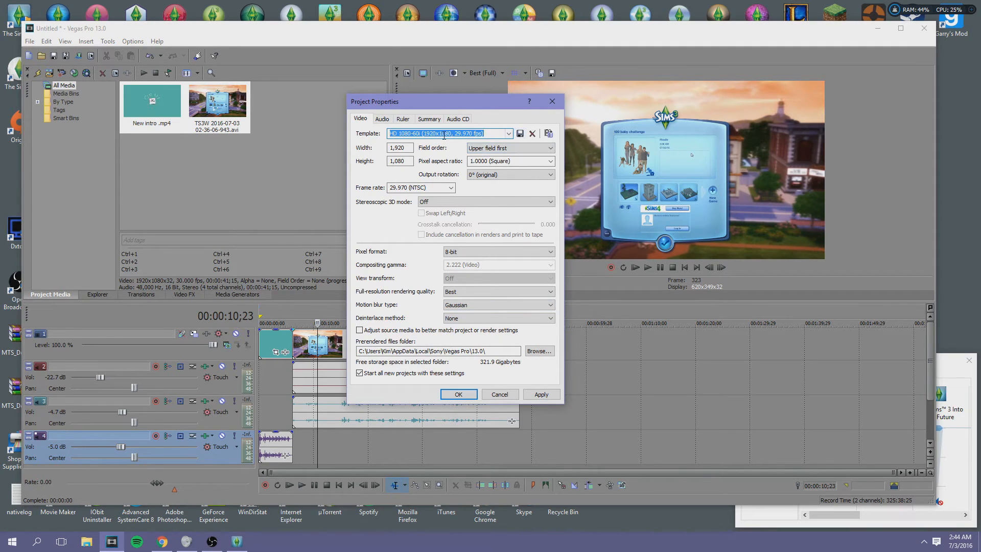
{"action": "left_click", "coordinate": [499, 394]}
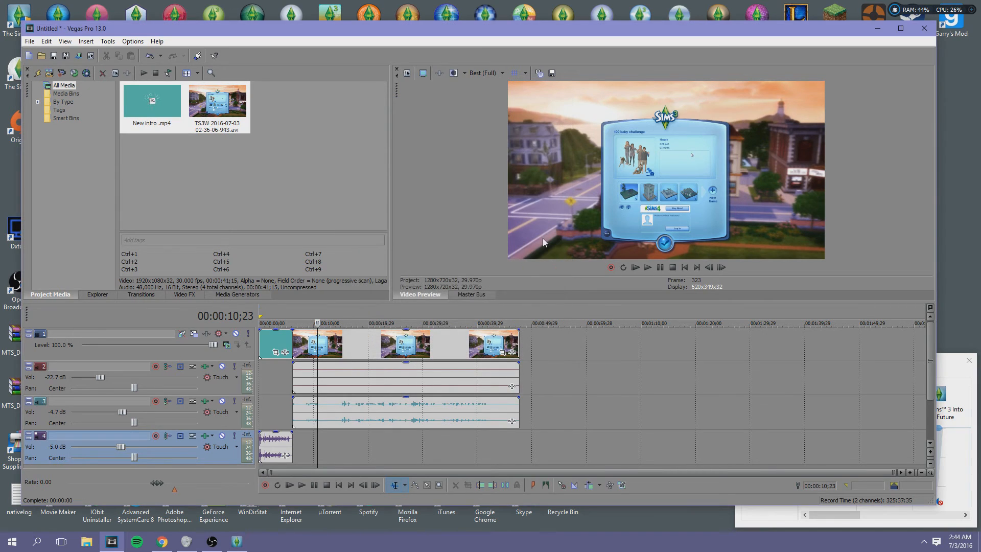
- Disable resampling for the intro's video clip in its event properties
{"action": "left_click", "coordinate": [276, 341]}
{"action": "right_click", "coordinate": [282, 338]}
{"action": "left_click", "coordinate": [270, 341]}
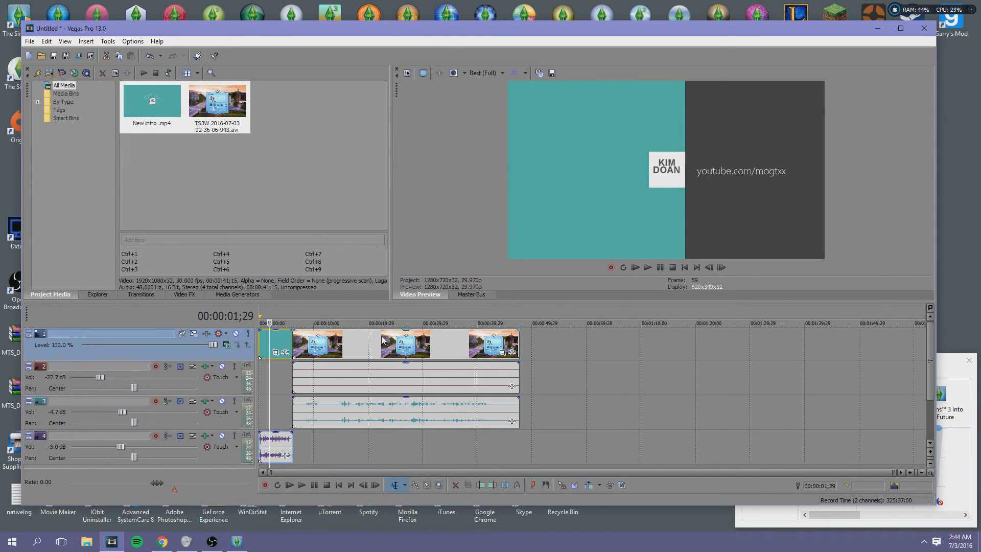
{"action": "right_click", "coordinate": [276, 340]}
{"action": "left_click", "coordinate": [270, 341]}
{"action": "right_click", "coordinate": [270, 340]}
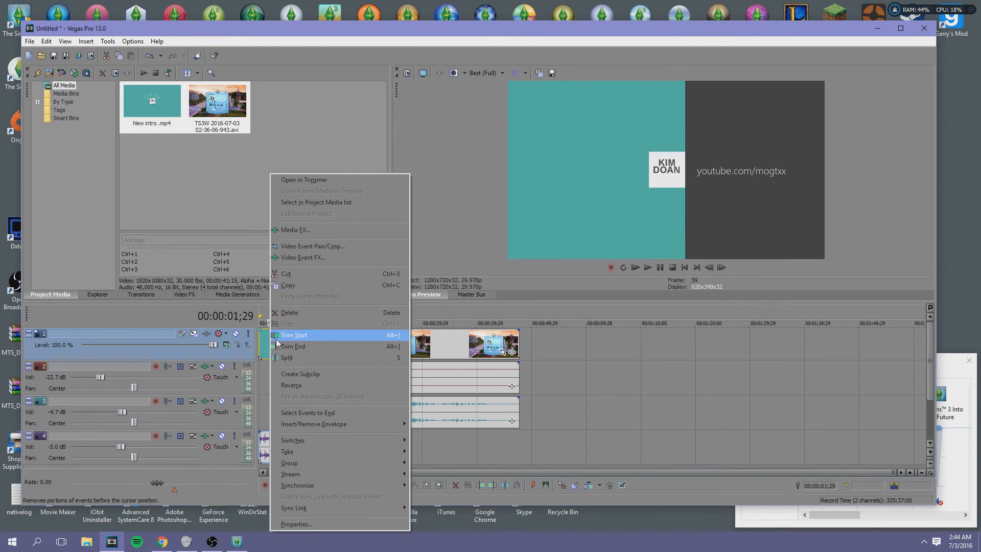
{"action": "left_click", "coordinate": [285, 524]}
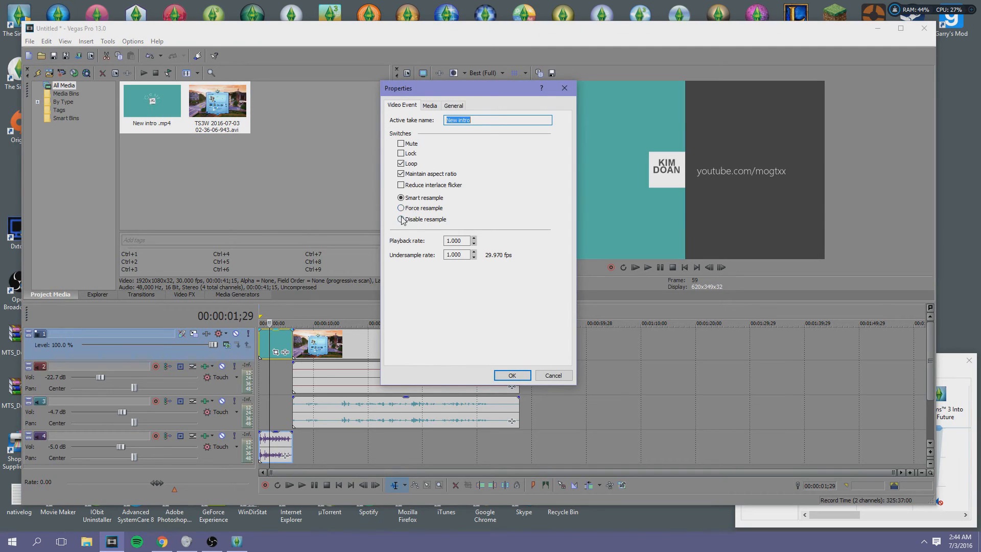
{"action": "left_click", "coordinate": [402, 219]}
{"action": "left_click", "coordinate": [517, 375]}
- Disable resampling for the gameplay video clip following the intro
{"action": "right_click", "coordinate": [424, 345]}
{"action": "left_click", "coordinate": [503, 523]}
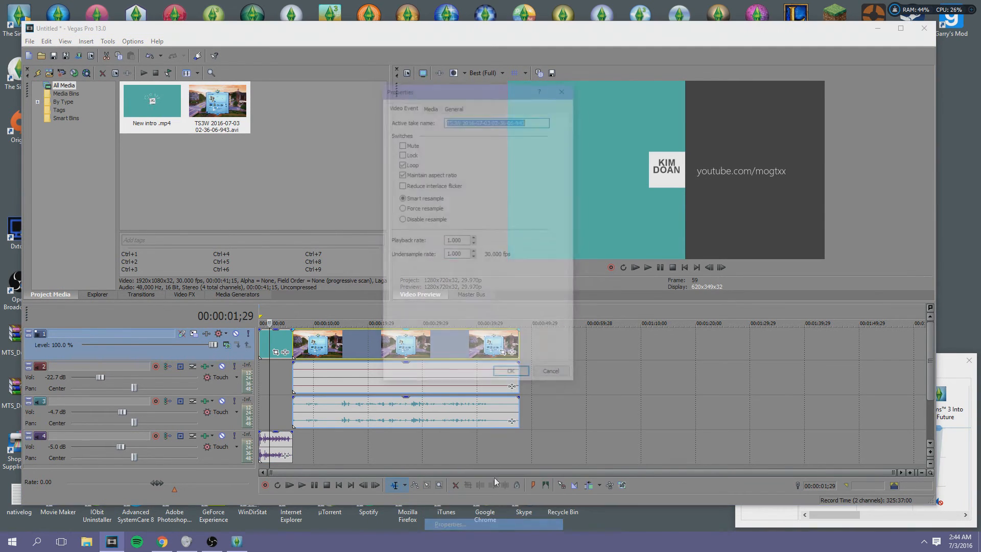
{"action": "left_click", "coordinate": [401, 219]}
{"action": "left_click", "coordinate": [511, 375]}
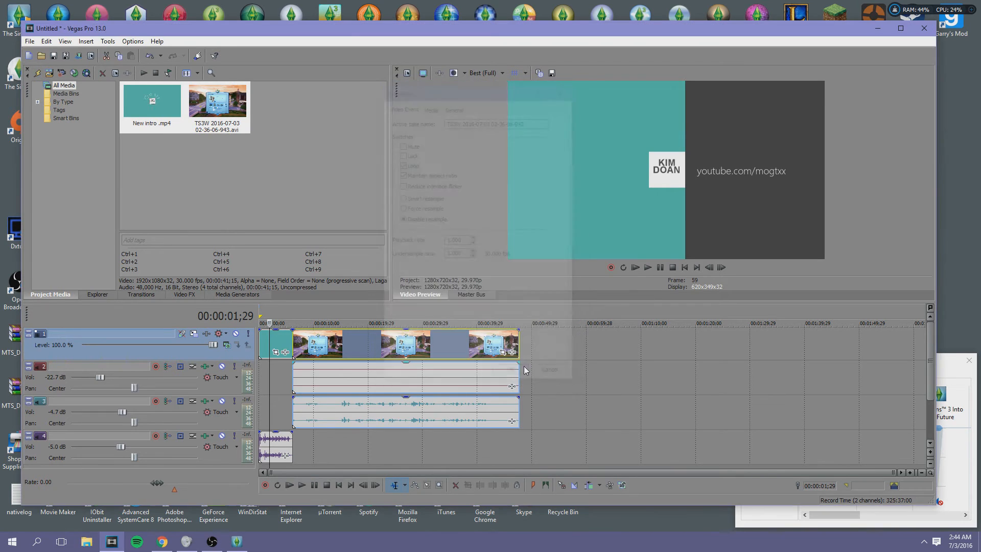
- Enlarge the timeline area slightly and mark the whole project, from its start to 00:00:47;21, as the loop region
{"action": "left_click", "coordinate": [433, 346]}
{"action": "left_click", "coordinate": [386, 347]}
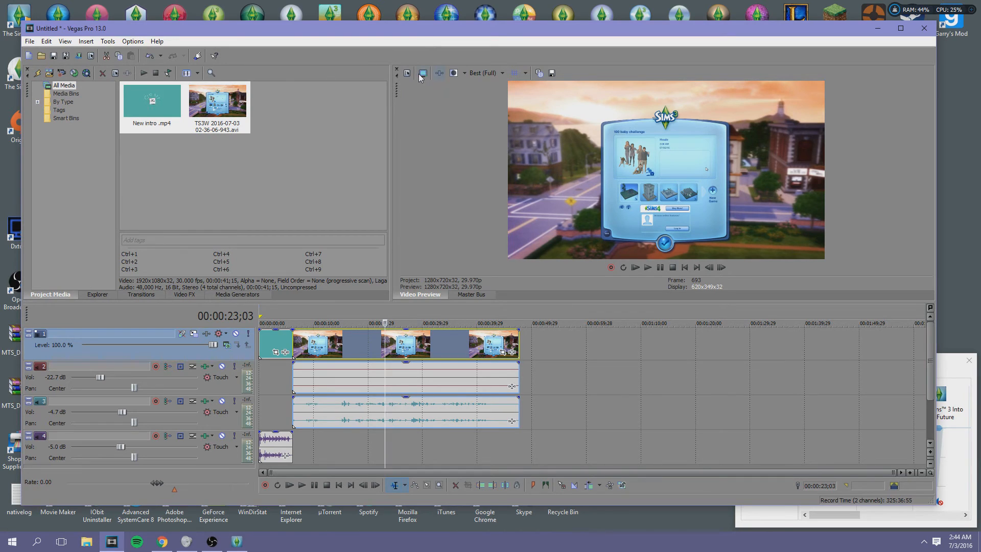
{"action": "left_click_drag", "start_coordinate": [526, 302], "coordinate": [525, 294]}
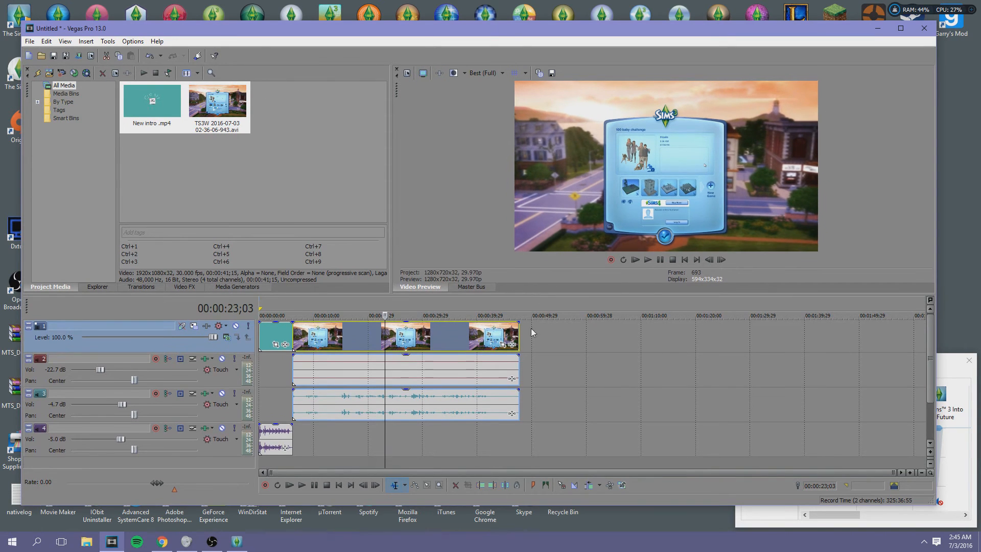
{"action": "left_click", "coordinate": [515, 463]}
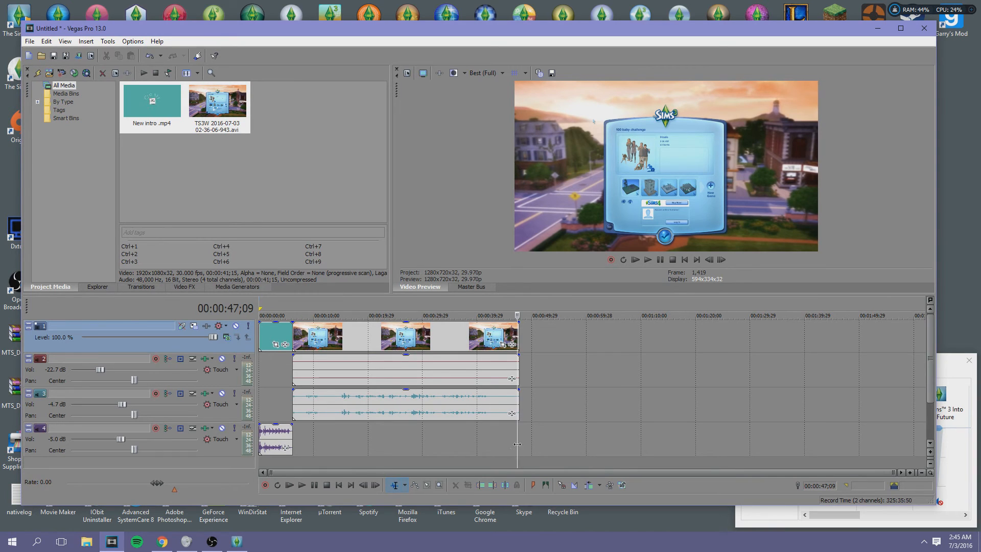
{"action": "double_click", "coordinate": [513, 459]}
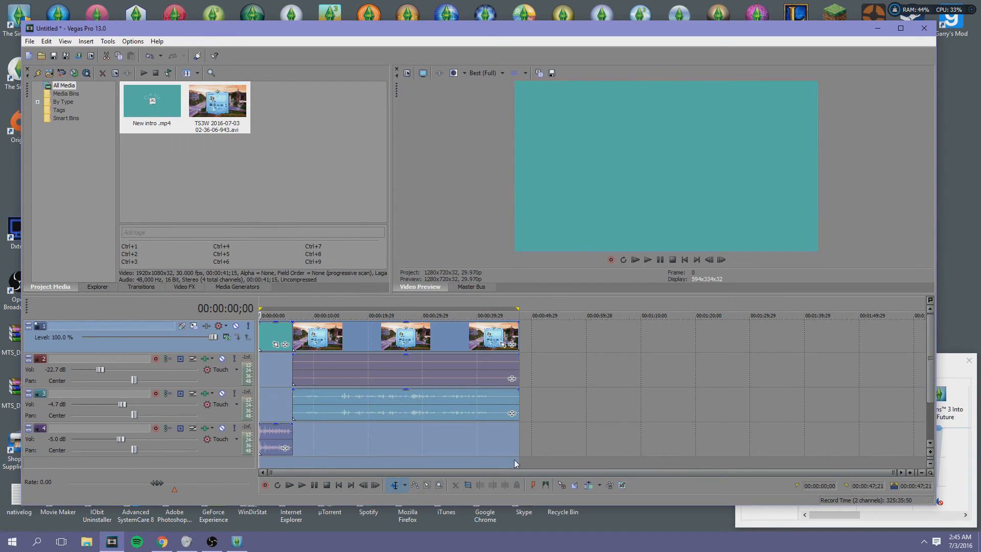
{"action": "left_click", "coordinate": [514, 459]}
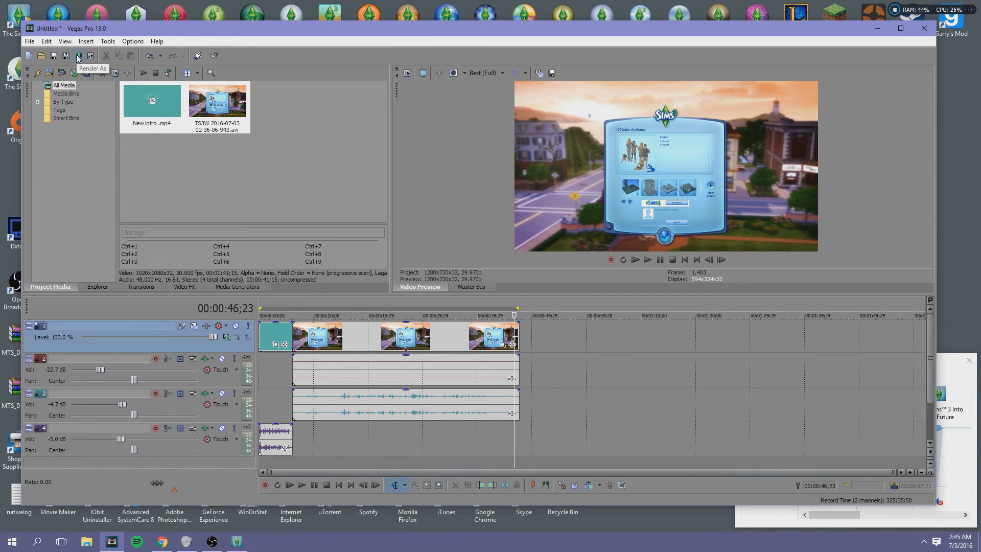
- Start rendering the project to a file and name the output 45645d
{"action": "left_click", "coordinate": [30, 41]}
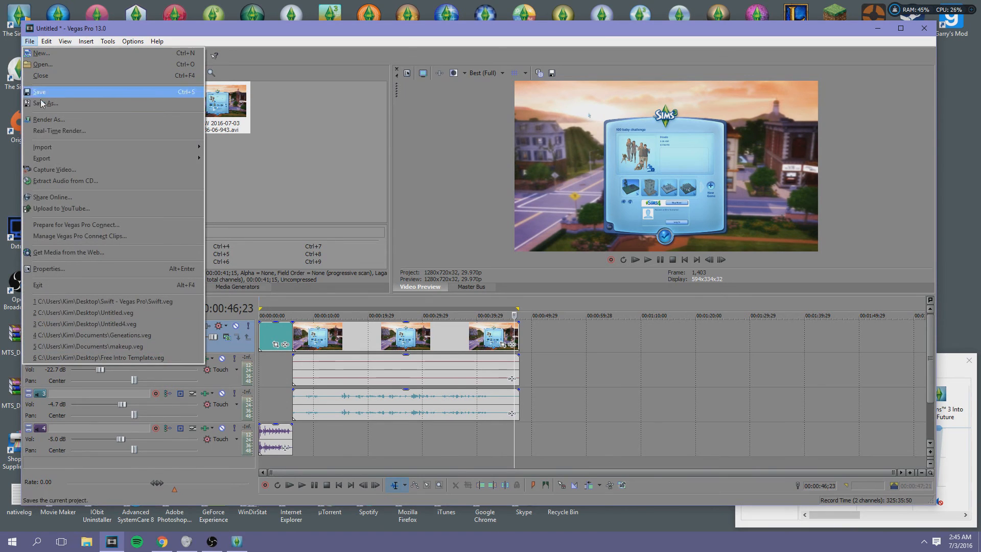
{"action": "left_click", "coordinate": [58, 121]}
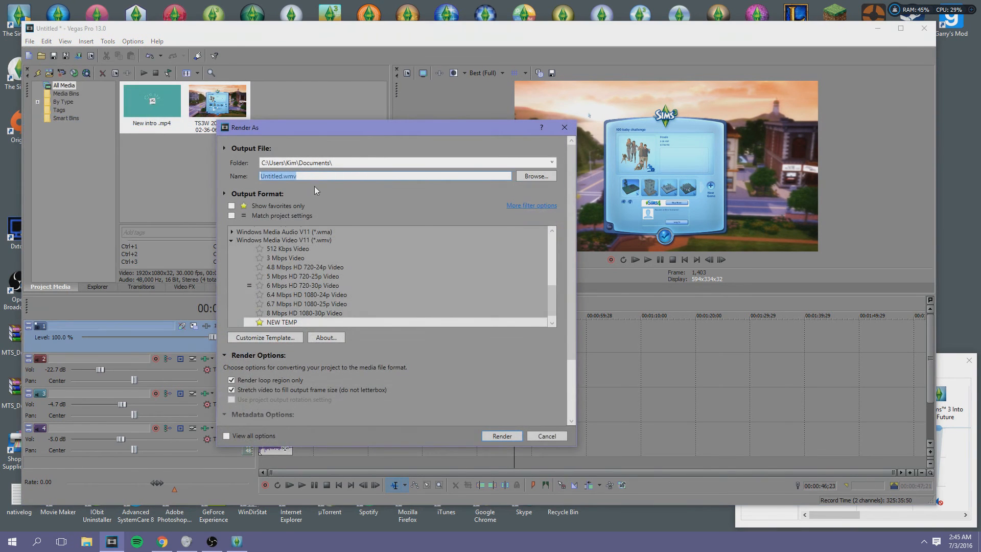
{"action": "double_click", "coordinate": [279, 176]}
{"action": "type", "text": "45645d"}
- Choose the Internet 1920x1080-30p template of the Sony AVC/MVC format for the render
{"action": "scroll", "coordinate": [358, 281], "scroll_direction": "up", "scroll_amount": 3}
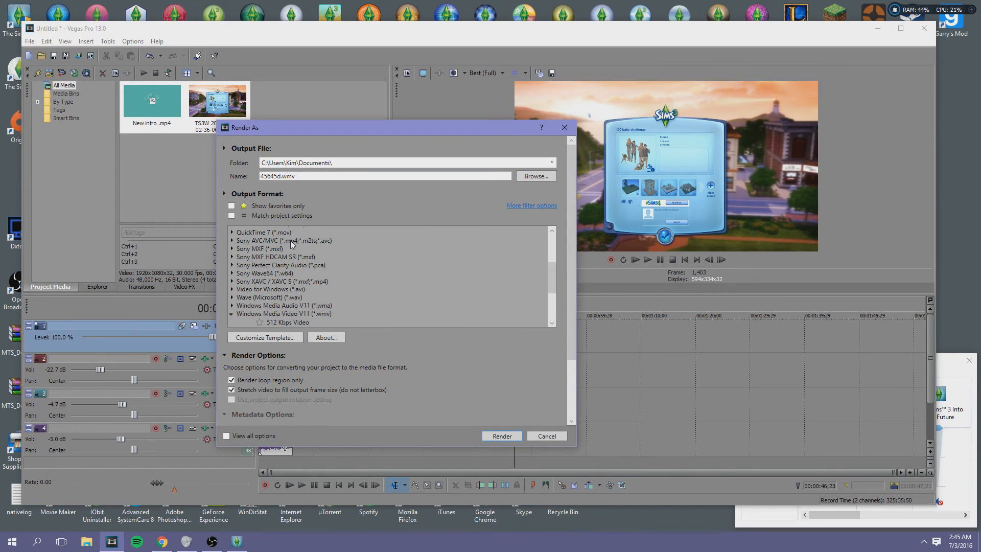
{"action": "left_click", "coordinate": [226, 241]}
{"action": "left_click", "coordinate": [231, 241]}
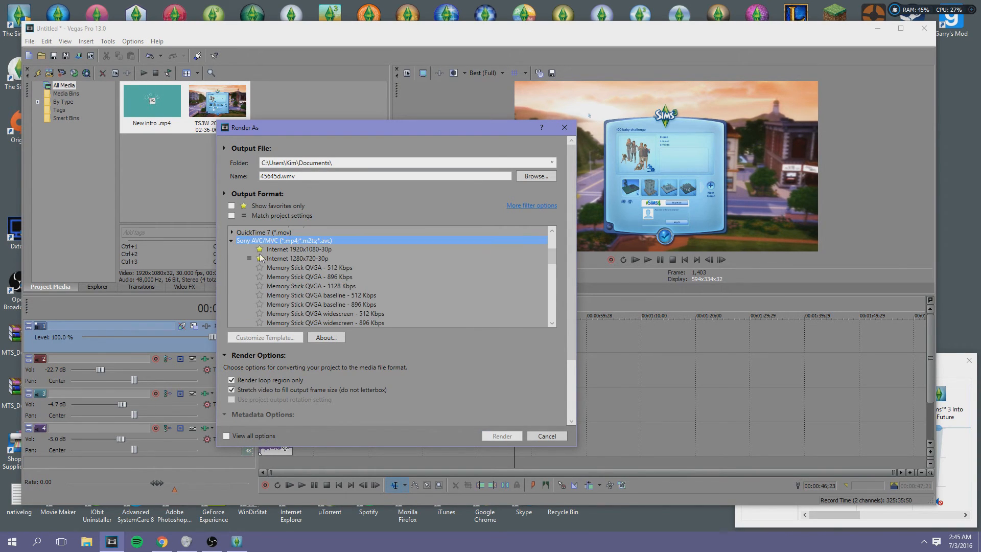
{"action": "left_click", "coordinate": [287, 249]}
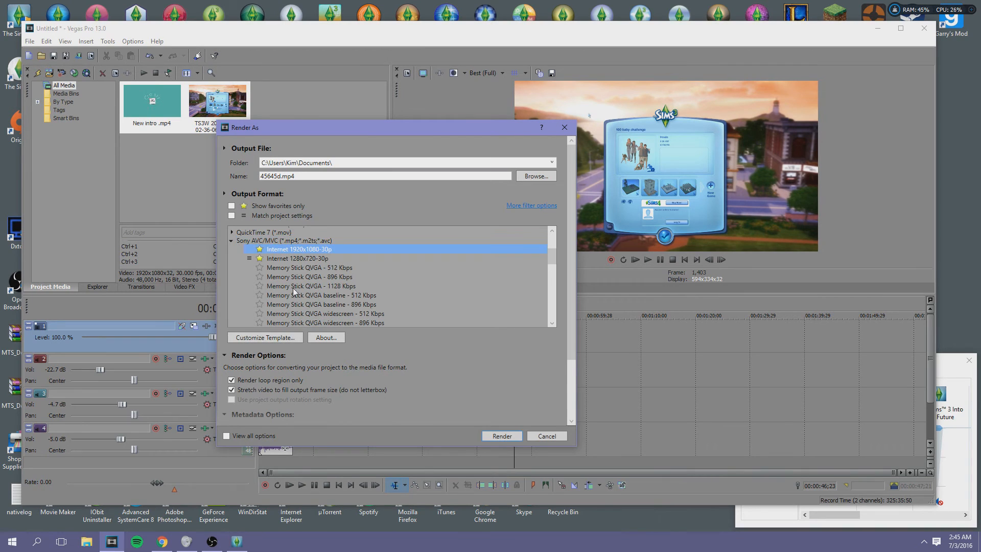
- Customize the Internet 1920x1080-30p template with Best as its video rendering quality, and return to its video settings
{"action": "left_click", "coordinate": [271, 336]}
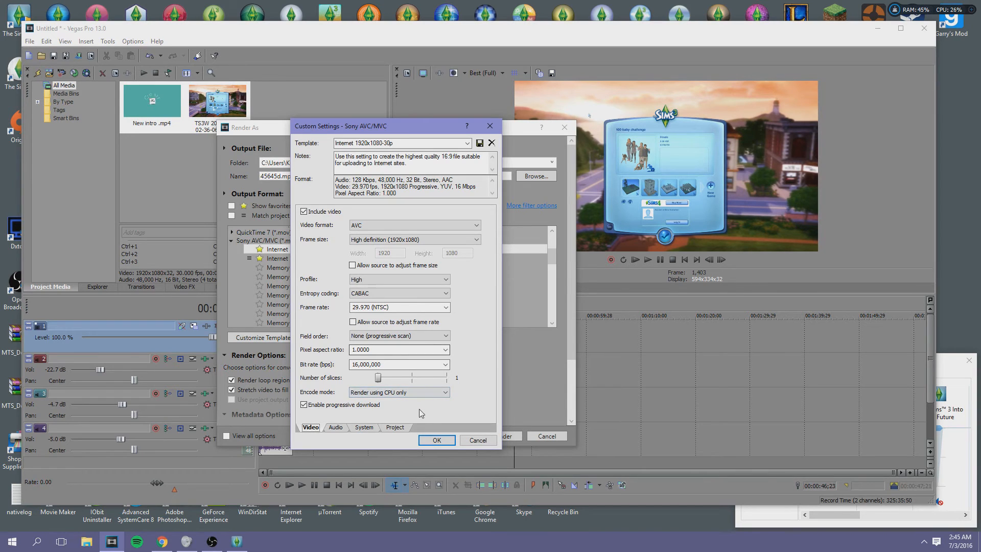
{"action": "left_click", "coordinate": [395, 427]}
{"action": "left_click", "coordinate": [419, 216]}
{"action": "left_click", "coordinate": [406, 256]}
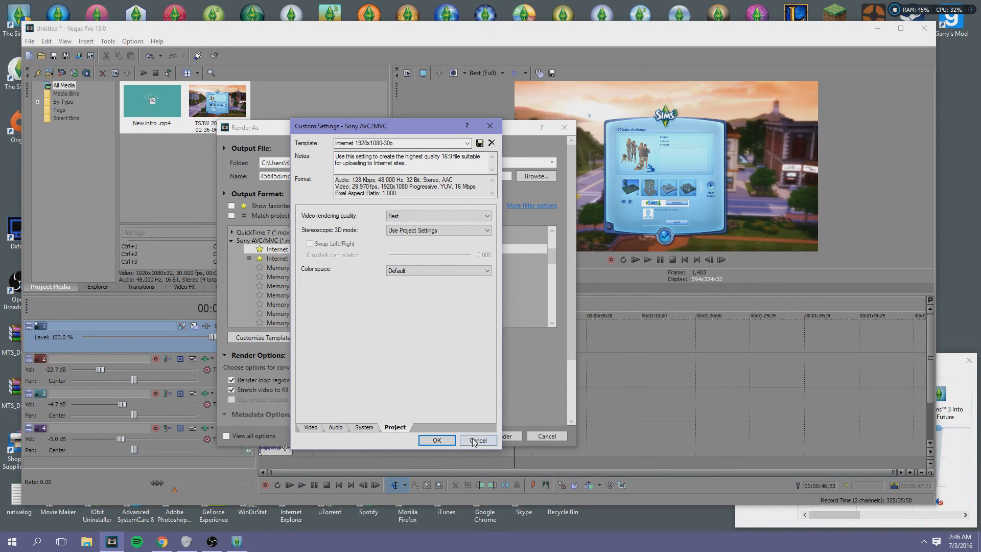
{"action": "left_click", "coordinate": [335, 427]}
{"action": "left_click", "coordinate": [310, 426]}
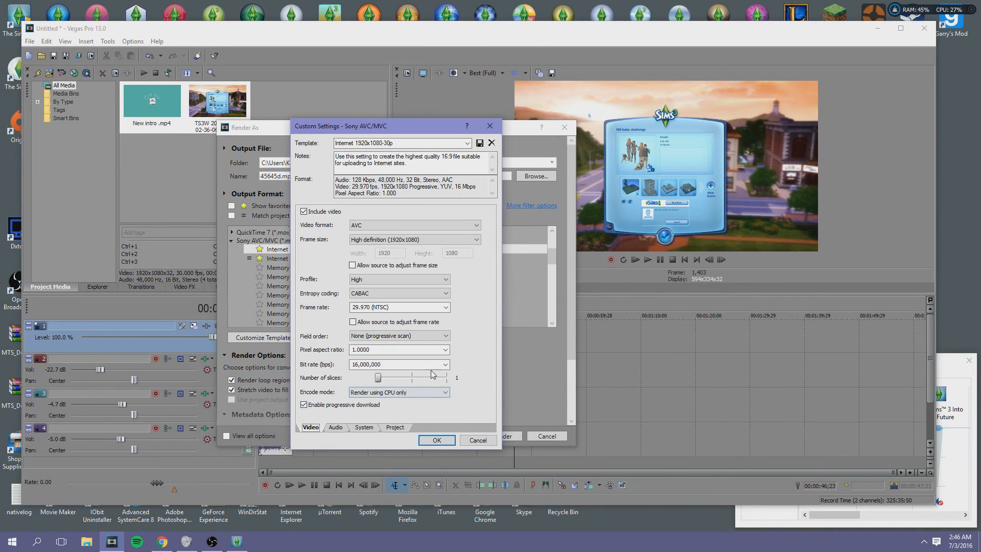
- Try a bit rate of 25,999,360 bps with the Automatic (recommended) encode mode, and discard the custom template settings
{"action": "left_click", "coordinate": [446, 365]}
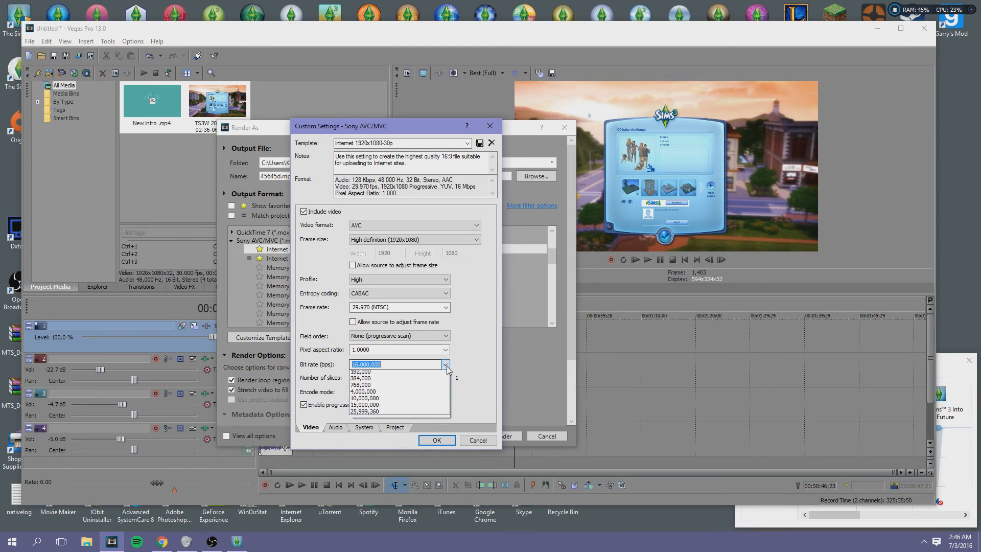
{"action": "left_click", "coordinate": [396, 415]}
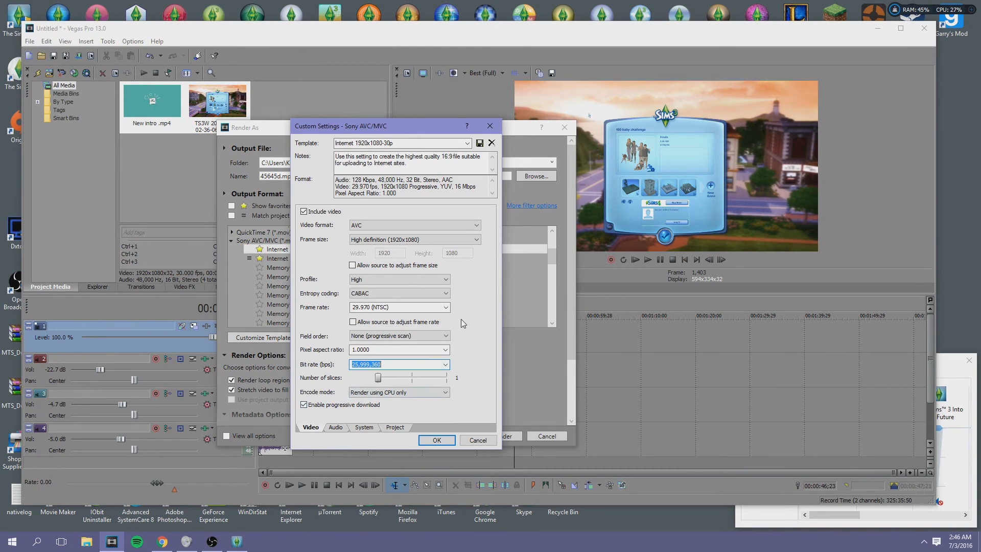
{"action": "left_click", "coordinate": [422, 363]}
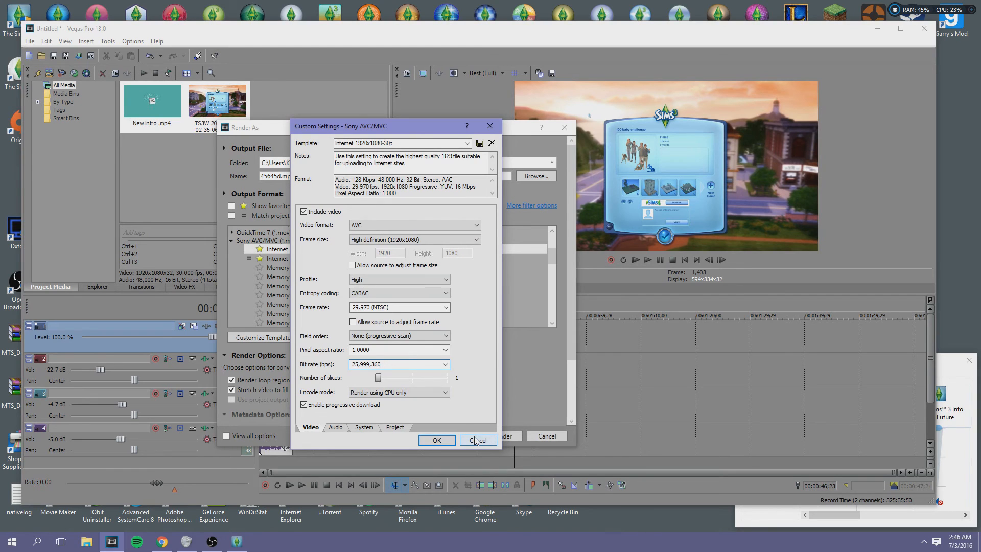
{"action": "left_click", "coordinate": [397, 393]}
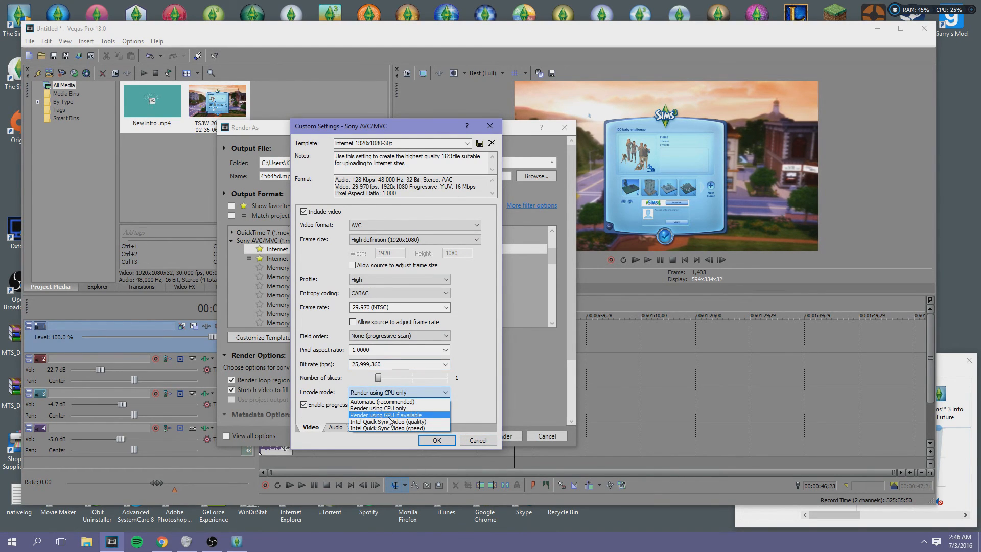
{"action": "left_click", "coordinate": [384, 402]}
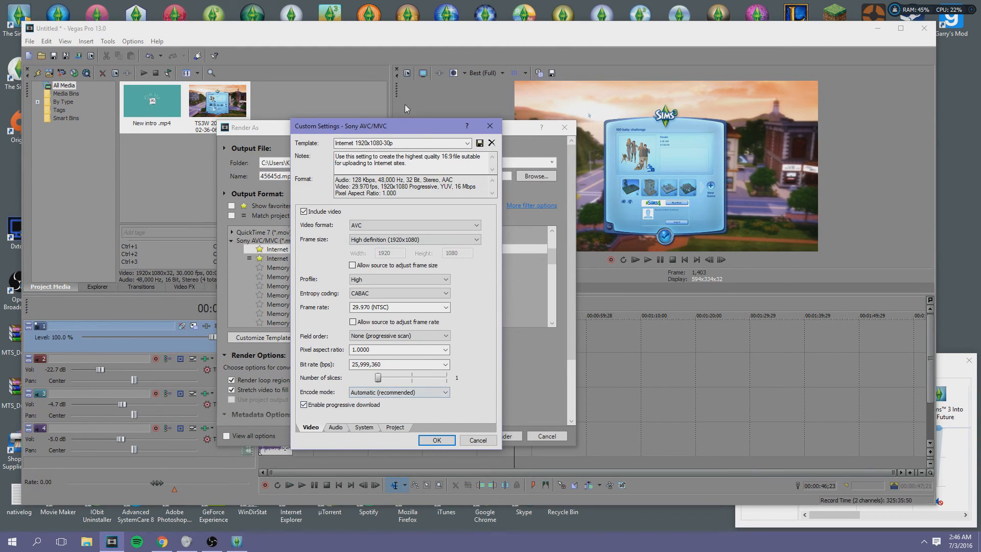
{"action": "left_click", "coordinate": [473, 437]}
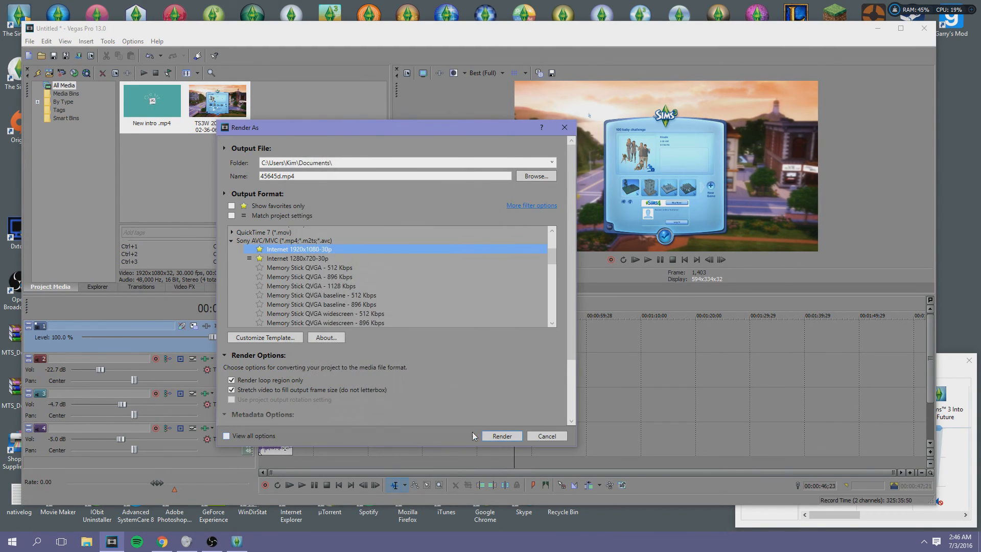
- Switch the render format to the 8 Mbps HD 1080-30p Video template of Windows Media Video V11
{"action": "left_click", "coordinate": [232, 240]}
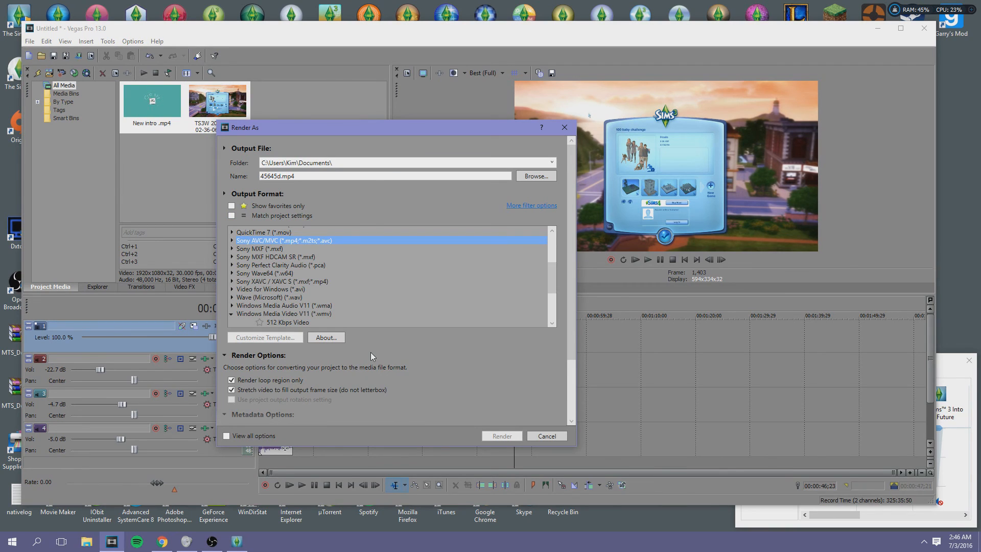
{"action": "left_click", "coordinate": [255, 311]}
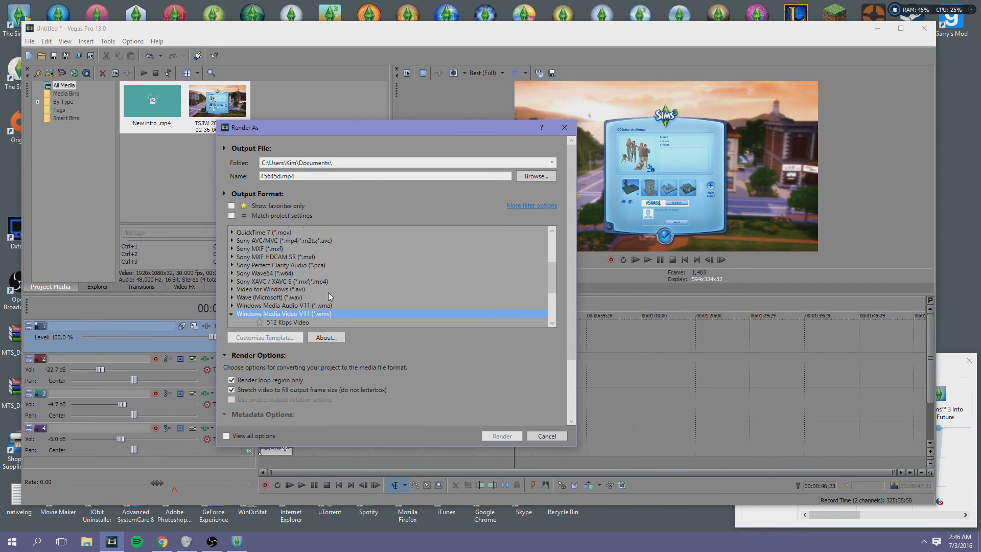
{"action": "scroll", "coordinate": [341, 315], "scroll_direction": "down", "scroll_amount": 1}
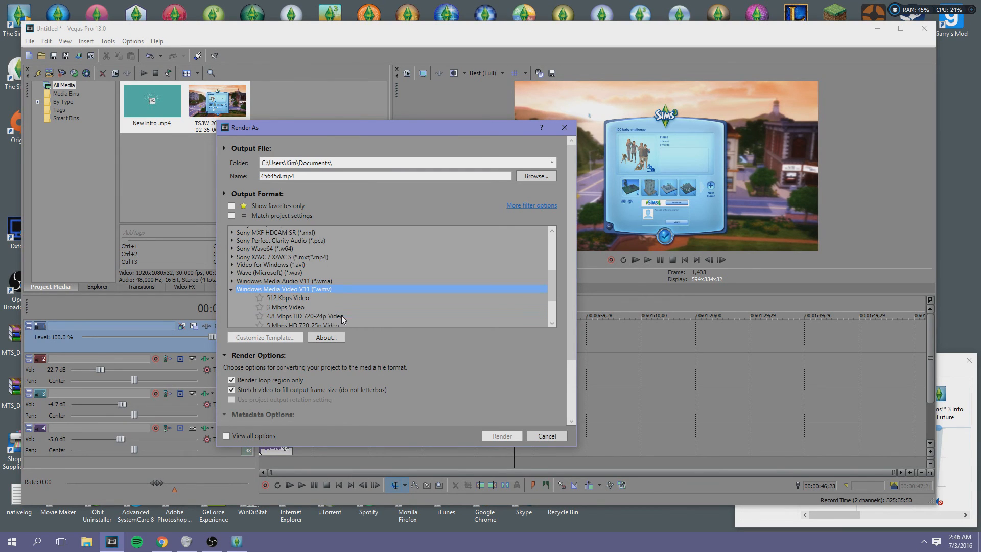
{"action": "scroll", "coordinate": [344, 312], "scroll_direction": "down", "scroll_amount": 1}
{"action": "scroll", "coordinate": [303, 270], "scroll_direction": "down", "scroll_amount": 1}
{"action": "scroll", "coordinate": [303, 274], "scroll_direction": "down", "scroll_amount": 1}
{"action": "left_click", "coordinate": [290, 304]}
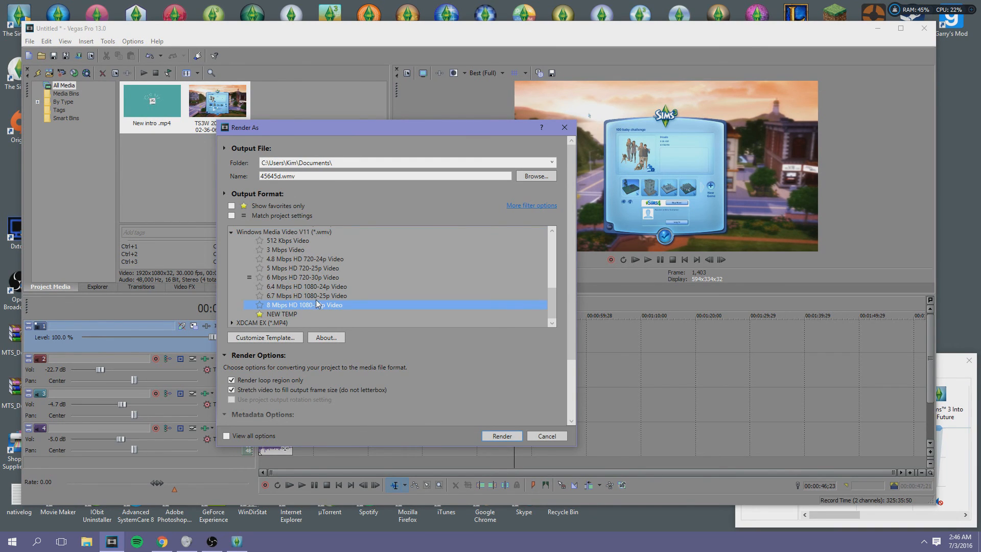
- Customize the 8 Mbps HD 1080-30p Video template with a video smoothness of 100 (Sharpest)
{"action": "left_click", "coordinate": [271, 337]}
{"action": "left_click_drag", "start_coordinate": [397, 142], "coordinate": [367, 157]}
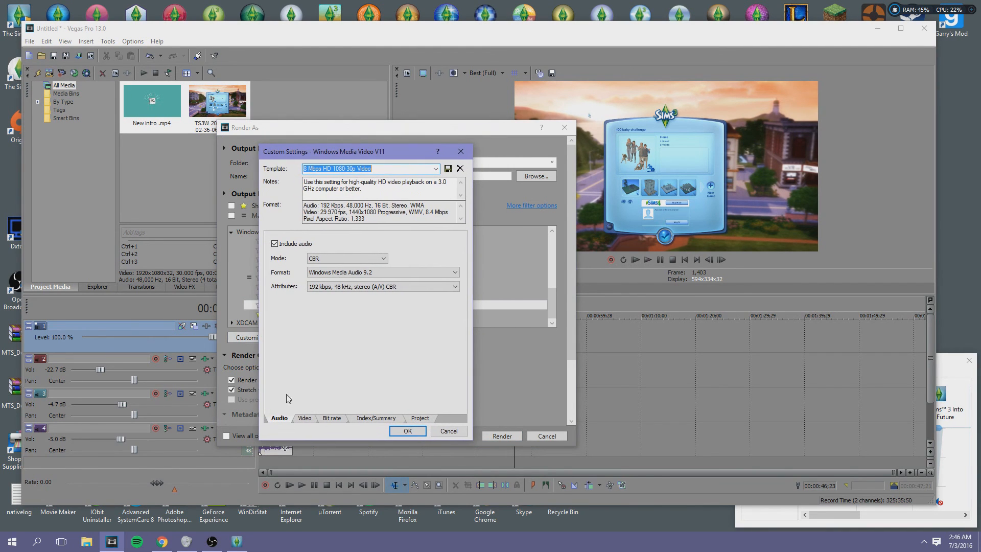
{"action": "left_click", "coordinate": [305, 419]}
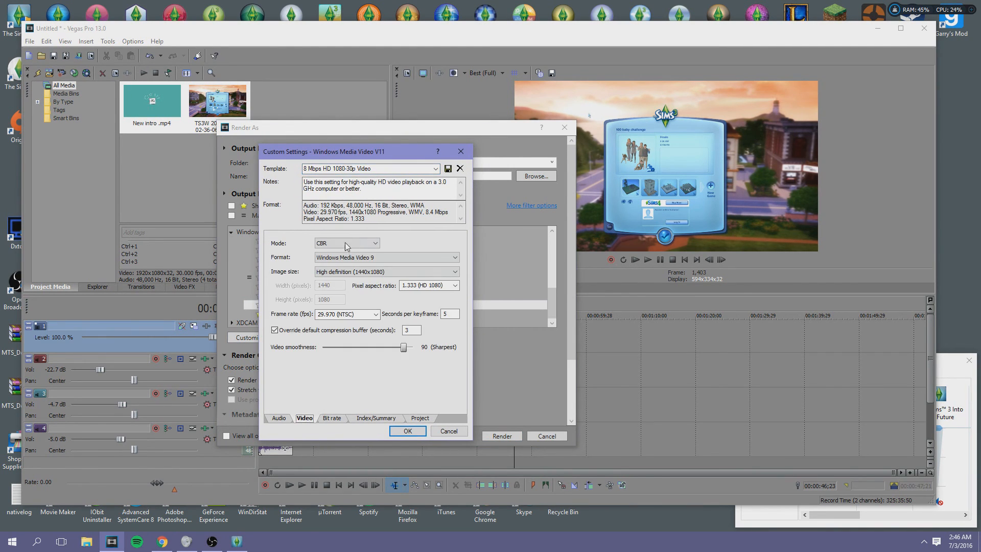
{"action": "left_click_drag", "start_coordinate": [405, 350], "coordinate": [425, 344]}
- Set a custom image size with a width of 1980 pixels and a pixel aspect ratio of 1.000 (Square)
{"action": "left_click", "coordinate": [333, 273]}
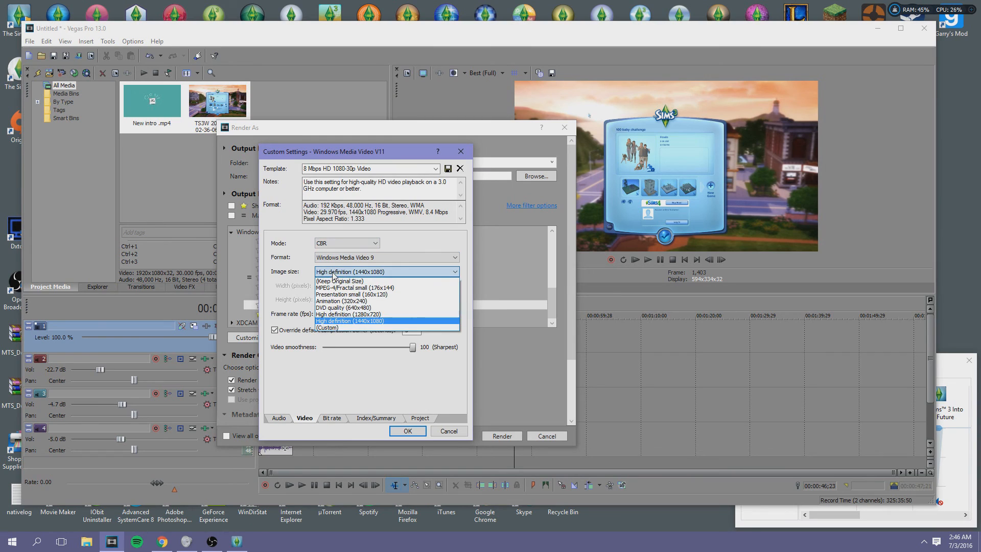
{"action": "left_click", "coordinate": [332, 327]}
{"action": "left_click_drag", "start_coordinate": [340, 285], "coordinate": [299, 290]}
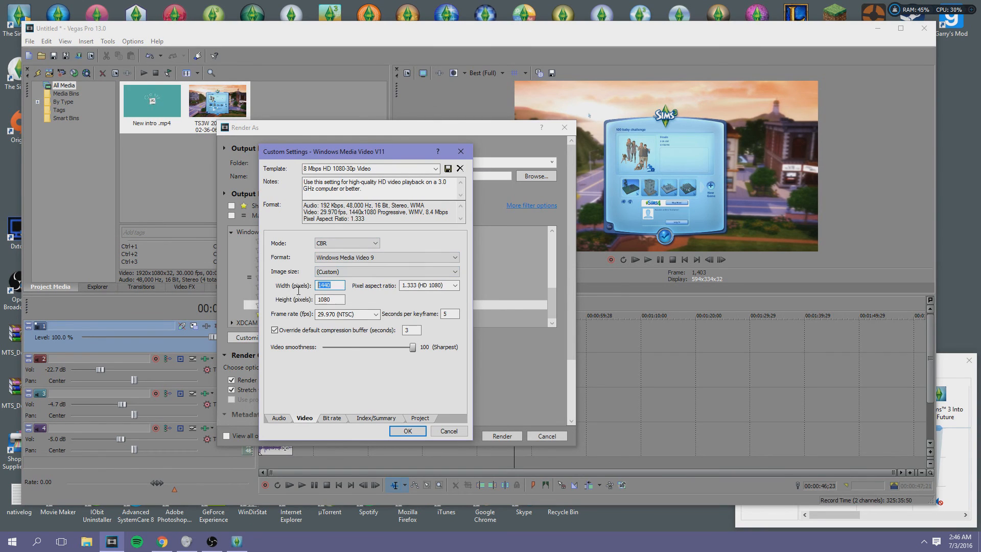
{"action": "type", "text": "1980"}
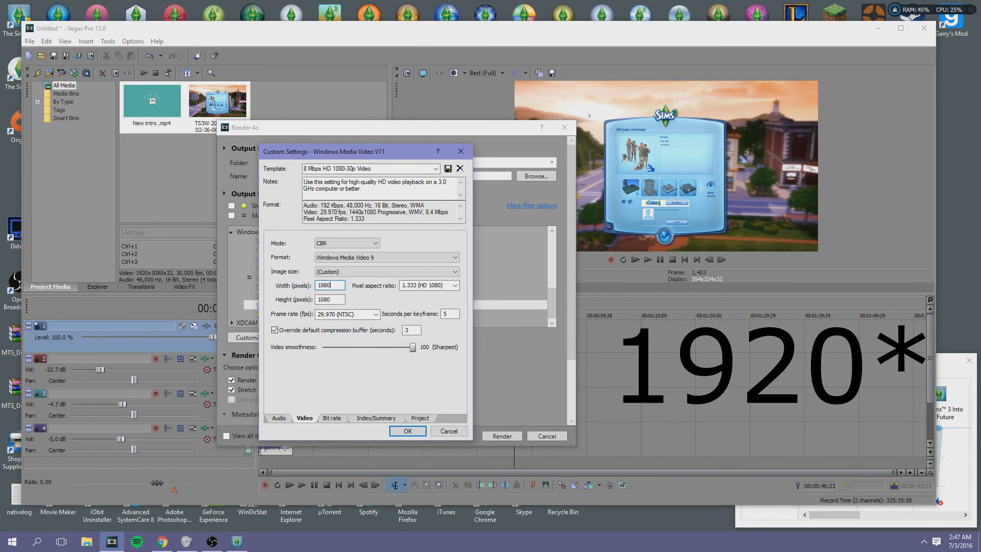
{"action": "left_click", "coordinate": [438, 285]}
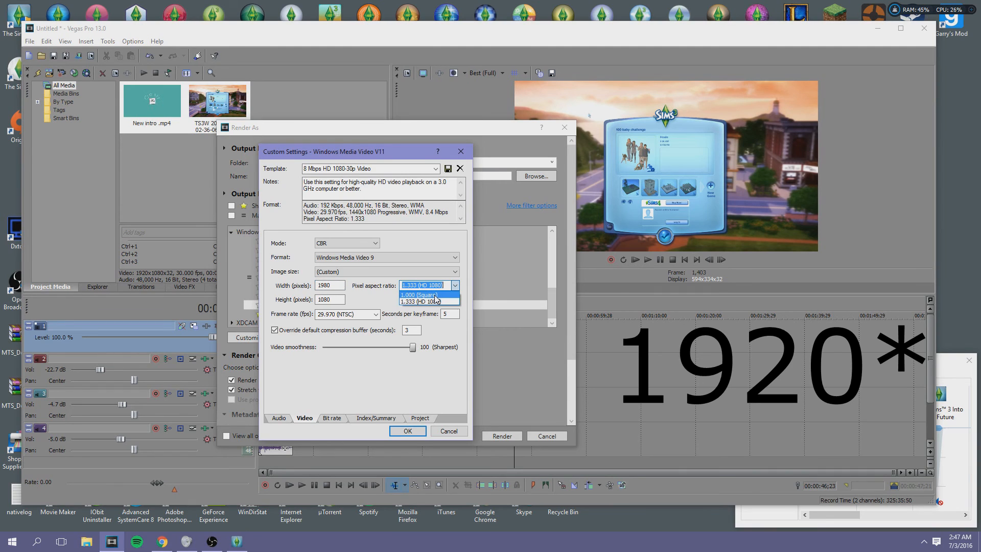
{"action": "left_click", "coordinate": [434, 295]}
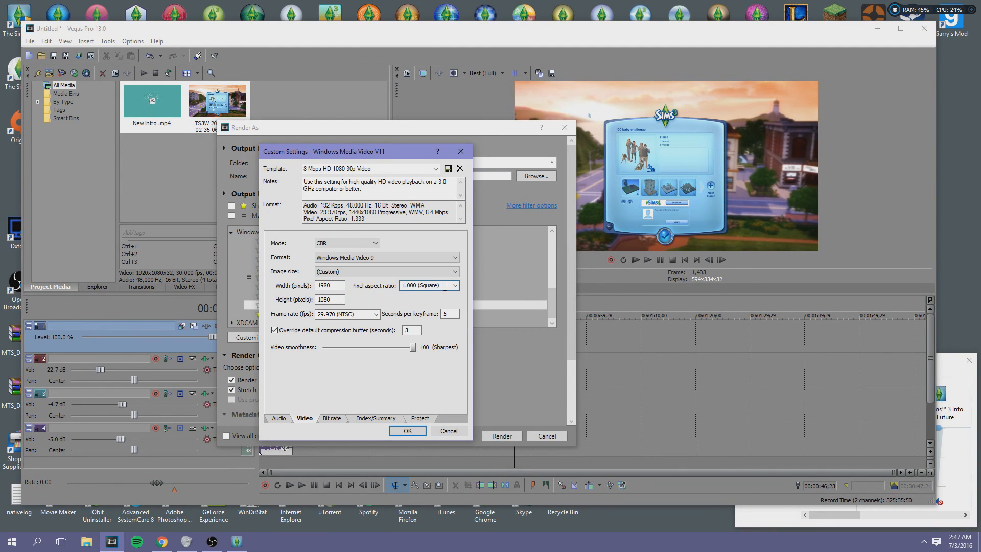
{"action": "left_click", "coordinate": [420, 285]}
- Set the Internet/LAN target bit rate of the template to 16M
{"action": "left_click", "coordinate": [332, 418]}
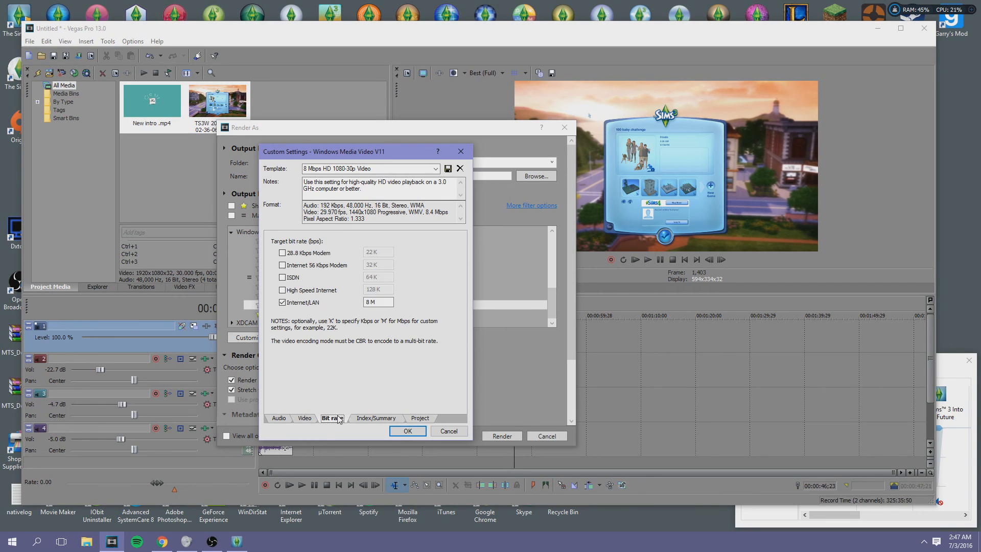
{"action": "double_click", "coordinate": [367, 301]}
{"action": "type", "text": "16M"}
- Set the template's video rendering quality to Best and apply the custom settings
{"action": "left_click", "coordinate": [422, 418]}
{"action": "left_click", "coordinate": [395, 244]}
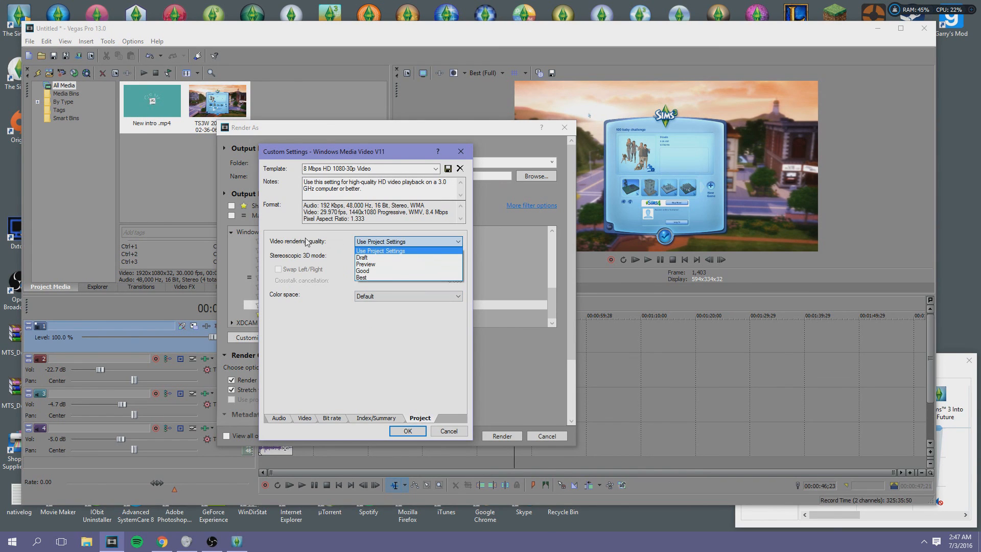
{"action": "left_click", "coordinate": [382, 277]}
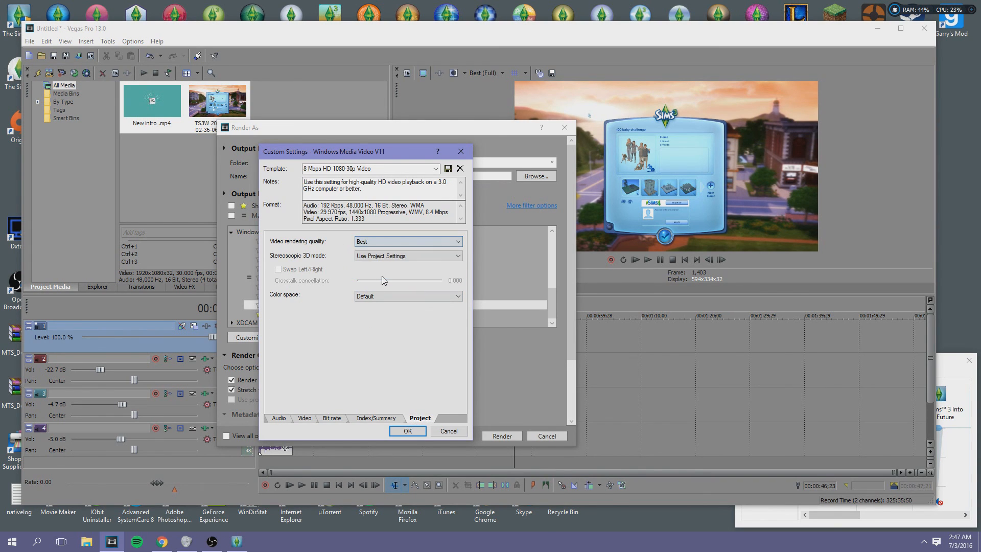
{"action": "left_click", "coordinate": [416, 169]}
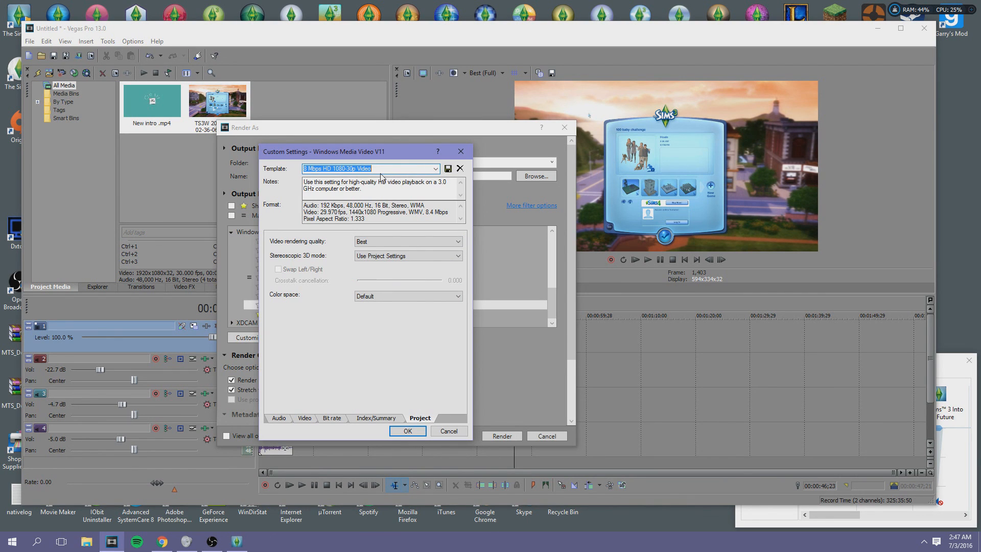
{"action": "left_click", "coordinate": [435, 169]}
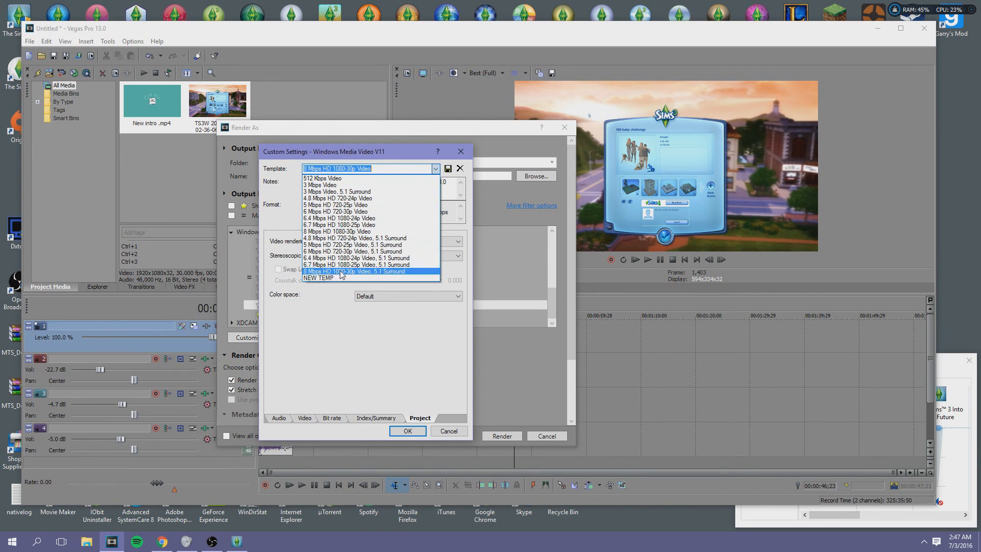
{"action": "left_click", "coordinate": [409, 170]}
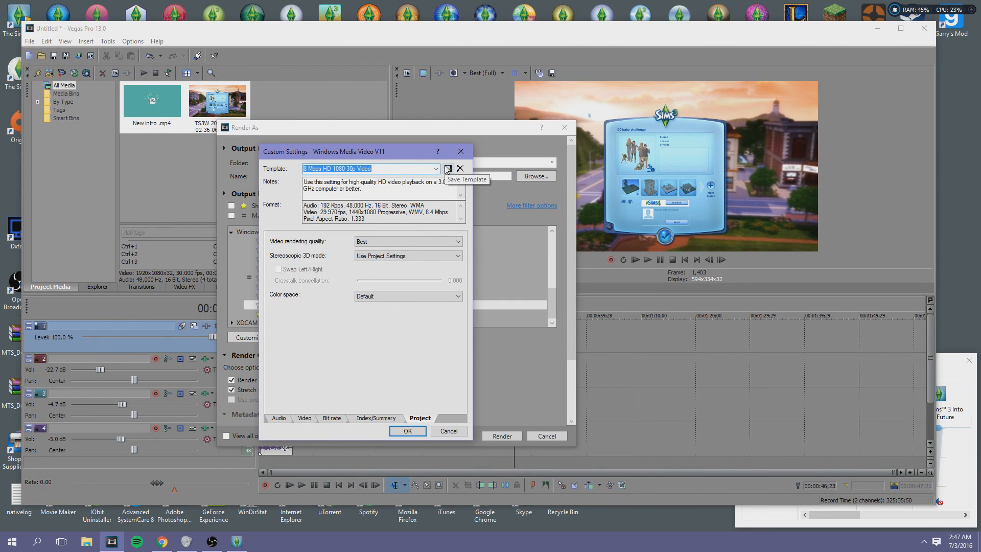
{"action": "left_click", "coordinate": [415, 430]}
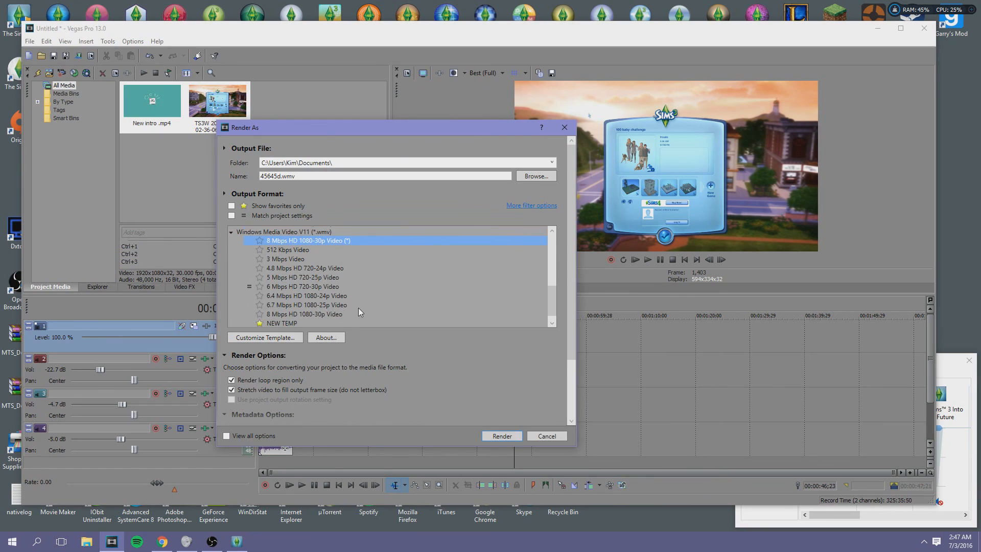
- Review the render options below the template list, and leave the render setup without rendering
{"action": "scroll", "coordinate": [358, 307], "scroll_direction": "down", "scroll_amount": 1}
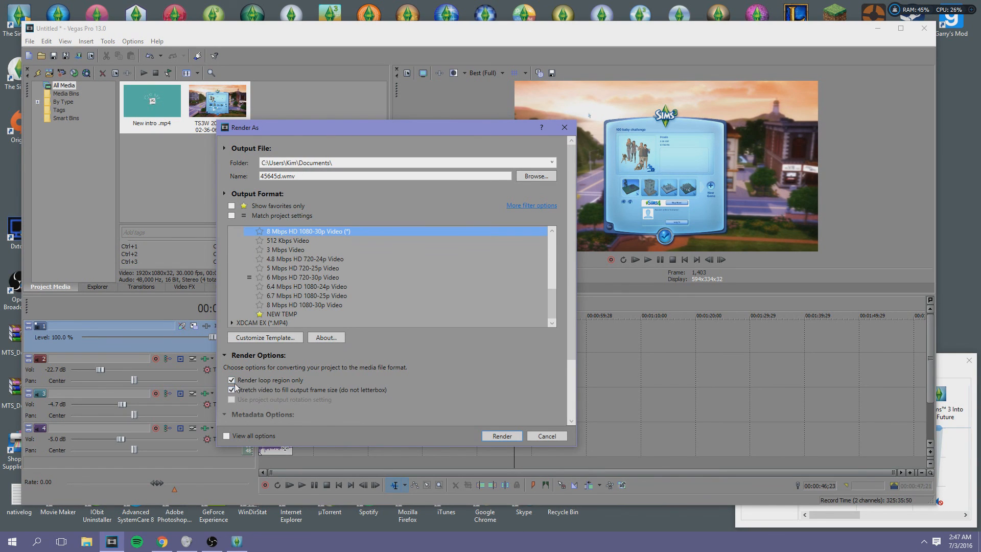
{"action": "left_click", "coordinate": [225, 355]}
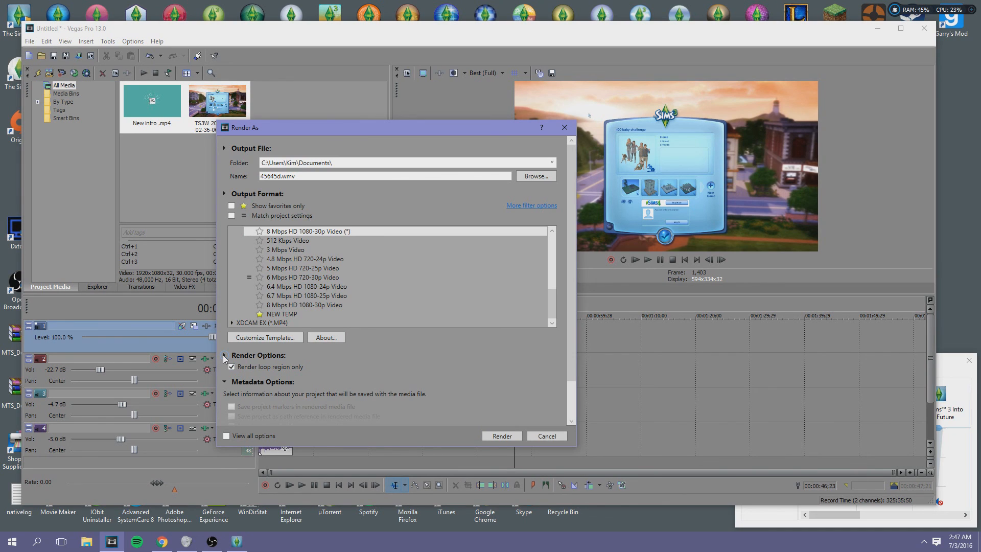
{"action": "left_click", "coordinate": [224, 355]}
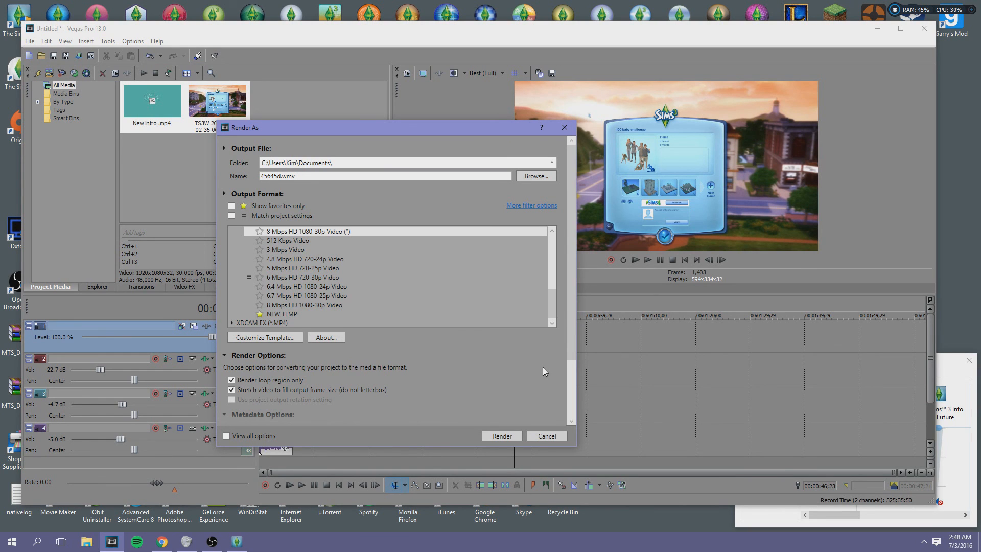
{"action": "left_click", "coordinate": [542, 436]}
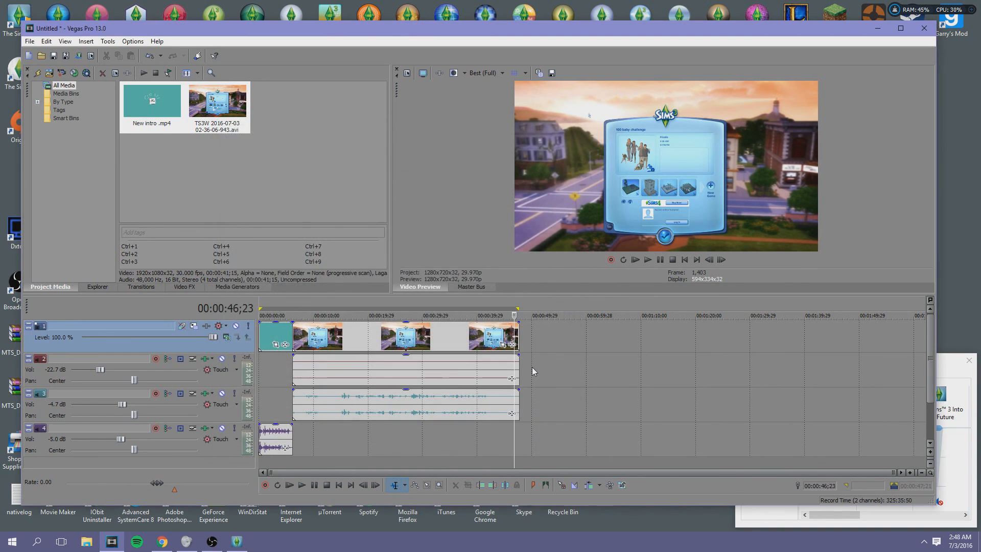